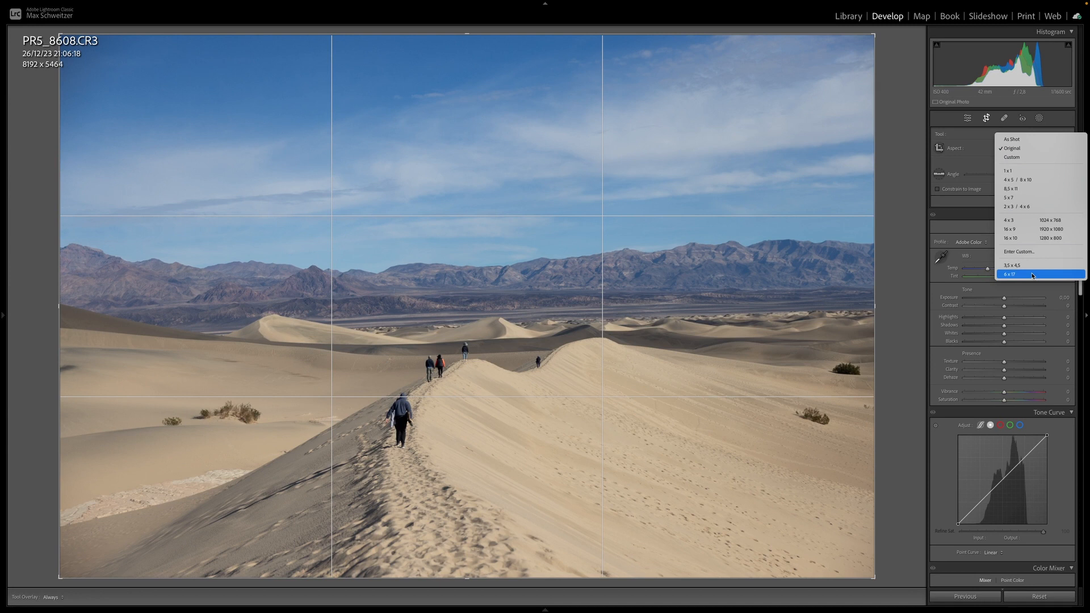
- Crop the photo to a 6 x 17 panorama around the dunes and mountains, straighten it by 1.41, and apply the crop
drag(694, 270, 696, 260)
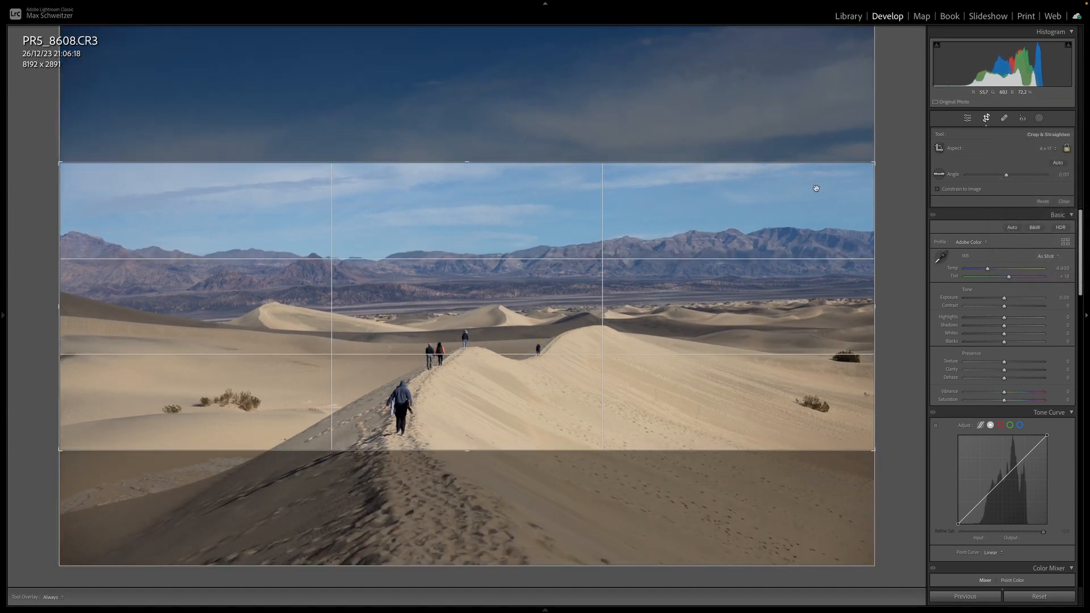
drag(883, 160, 886, 169)
drag(751, 243, 752, 235)
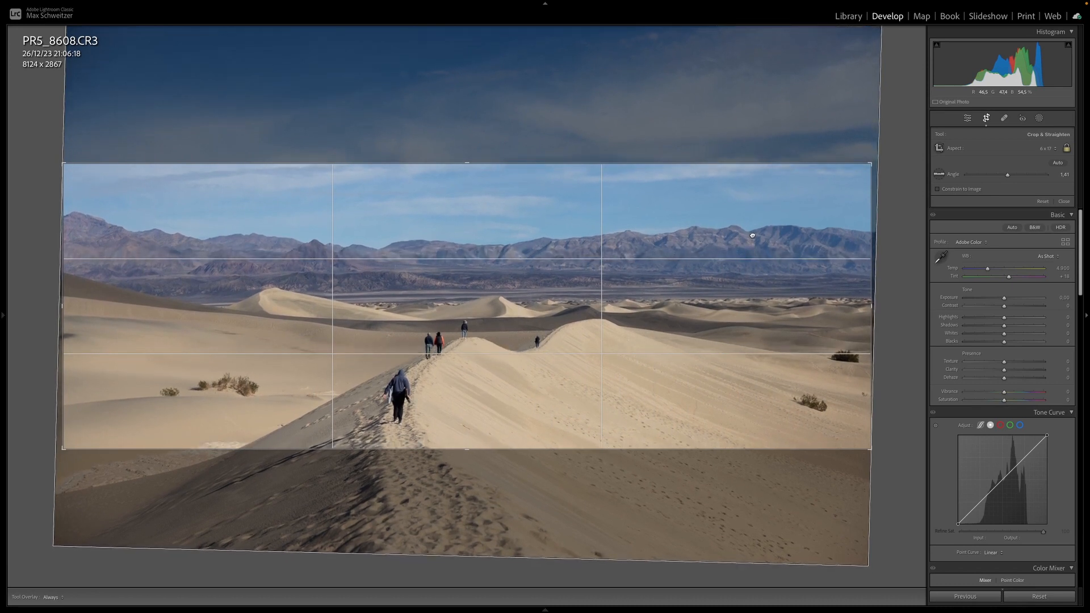
key(Return)
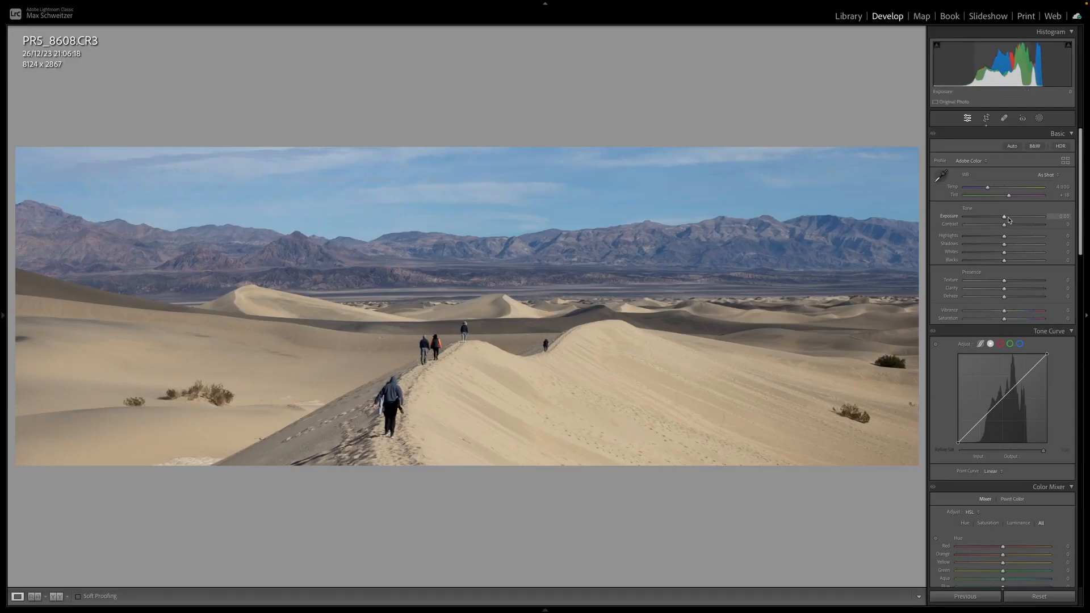
- Set Temp to 5,066, Exposure to −0.20, Highlights to −26, Shadows to +8, Whites to −3 and Blacks to −21
click(989, 189)
drag(1005, 220, 1002, 220)
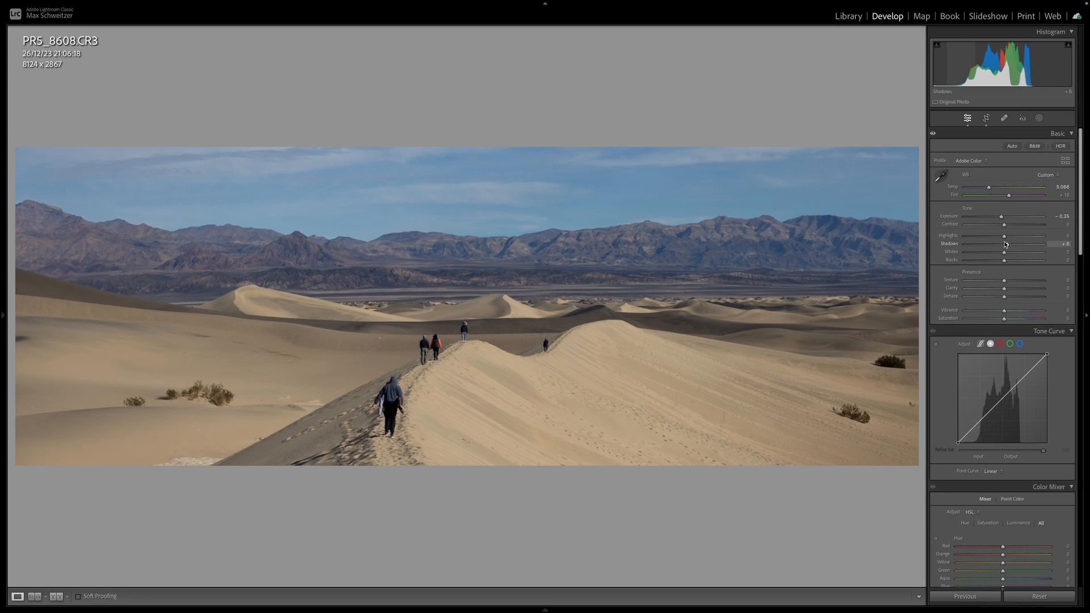
mouse_move(1001, 238)
mouse_down()
mouse_move(989, 237)
mouse_move(1003, 219)
mouse_up()
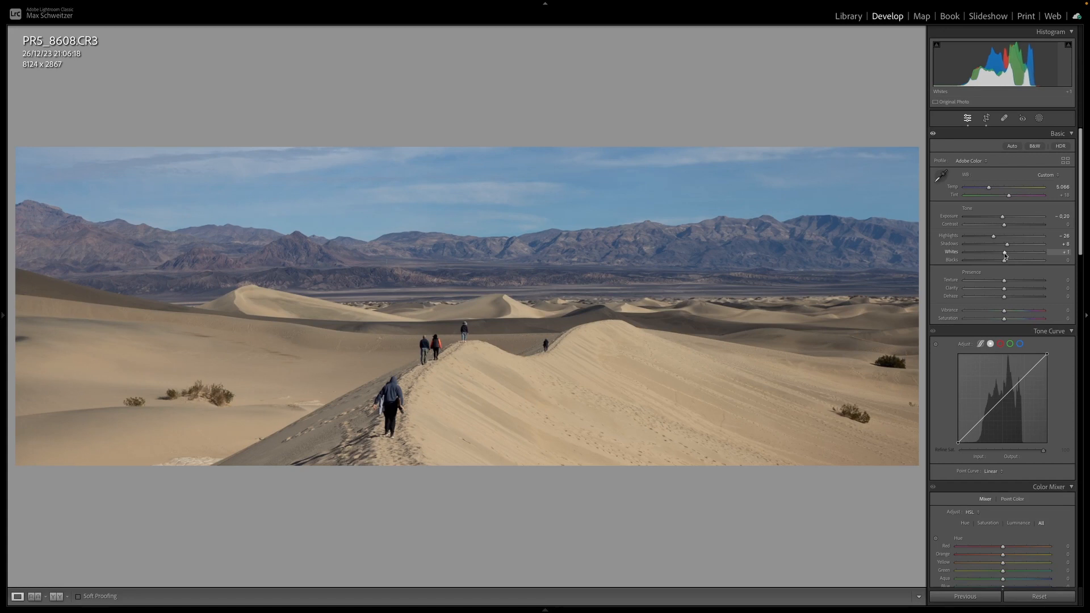
drag(1003, 255, 1002, 255)
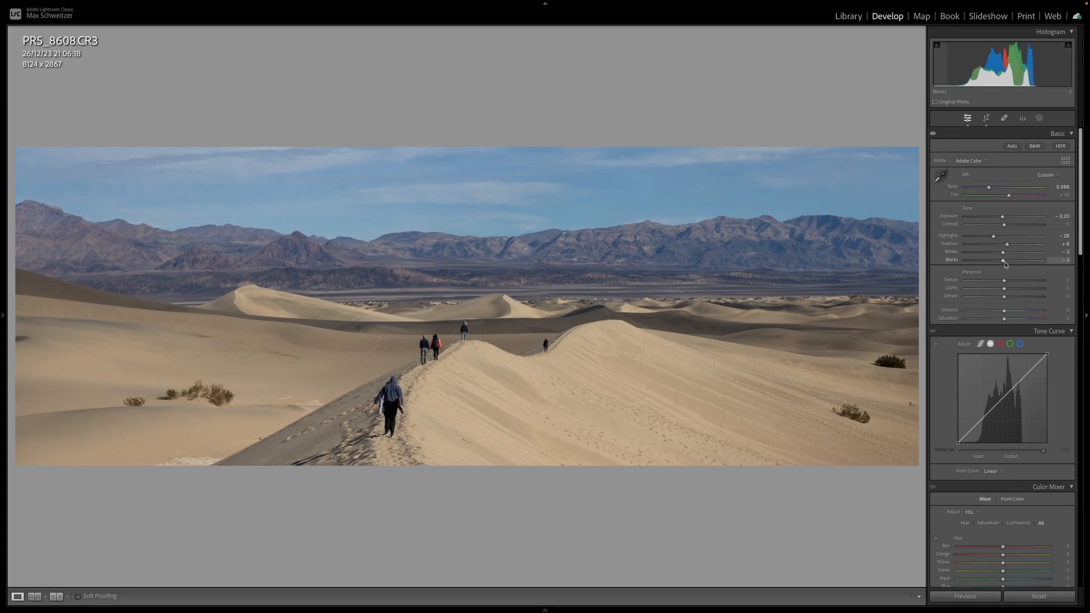
drag(1002, 264, 998, 265)
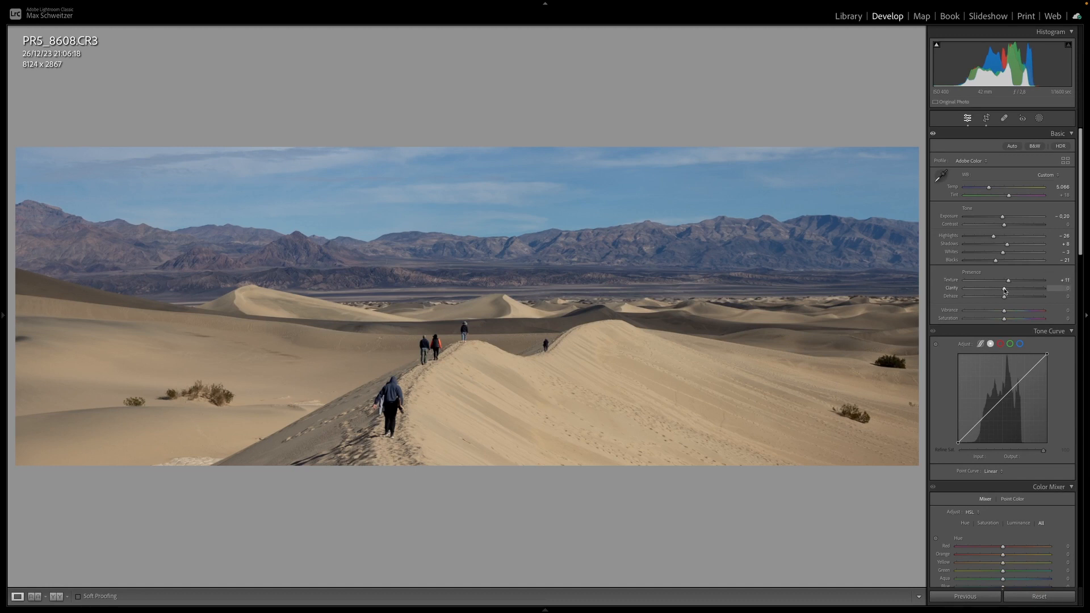
- Set the presence values to Texture +11, Clarity +13, Vibrance +9 and Saturation −9
drag(1004, 290, 1009, 291)
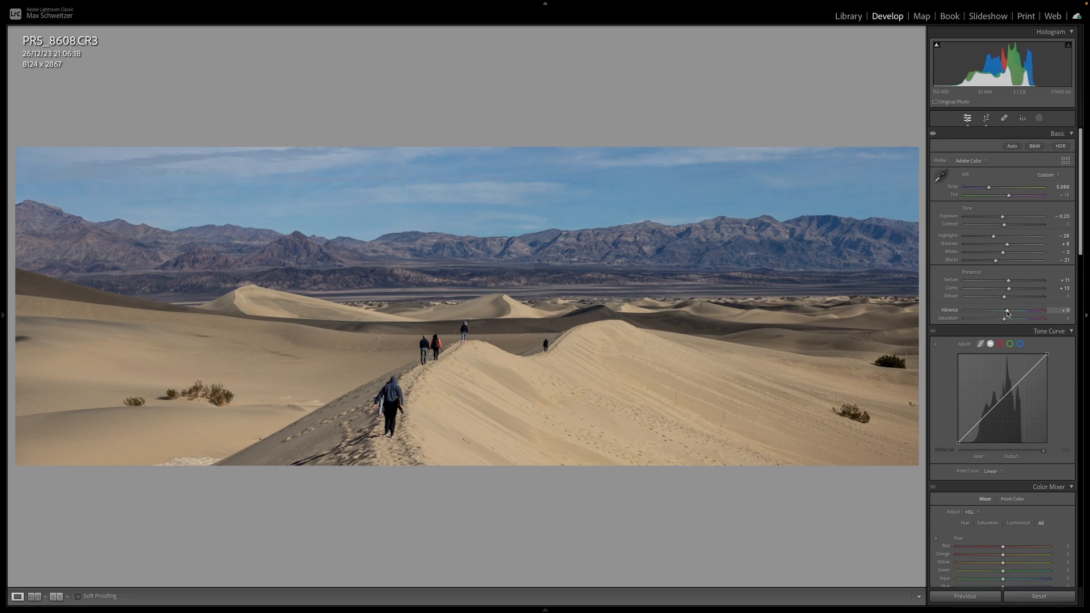
drag(1002, 320, 1000, 321)
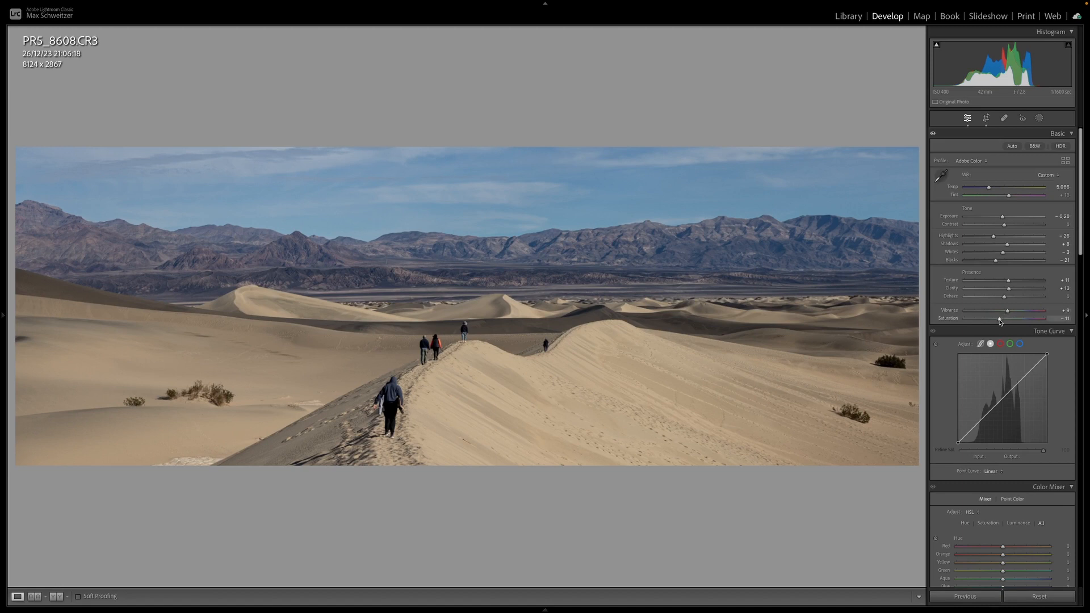
- Compare the Strong and Medium Contrast point curves, keep Medium Contrast, and raise the basic Contrast to +11
scroll(1025, 324, down, 1)
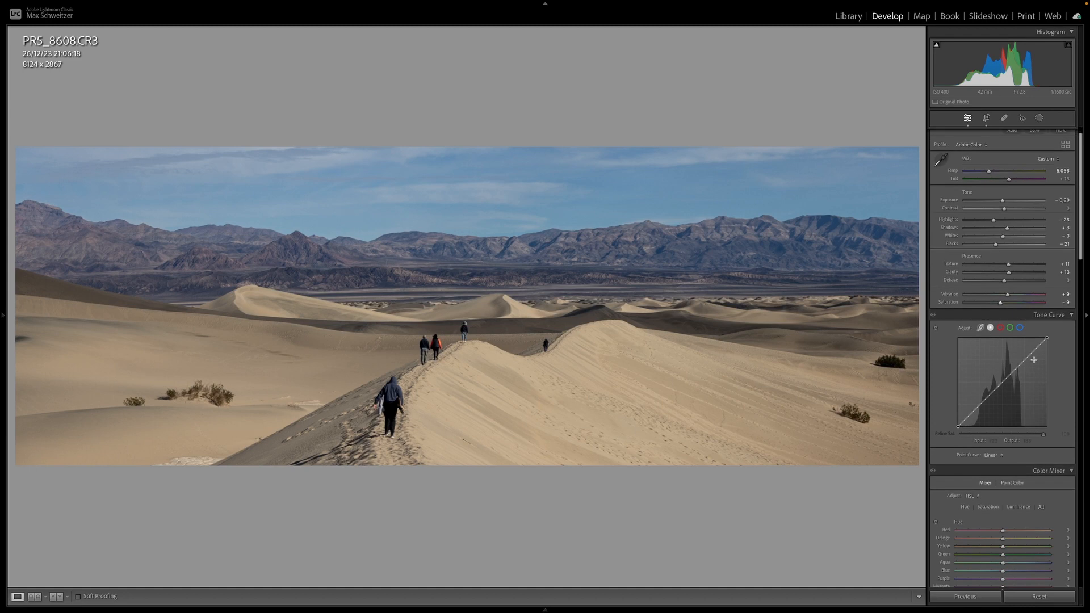
scroll(950, 391, down, 1)
click(1000, 446)
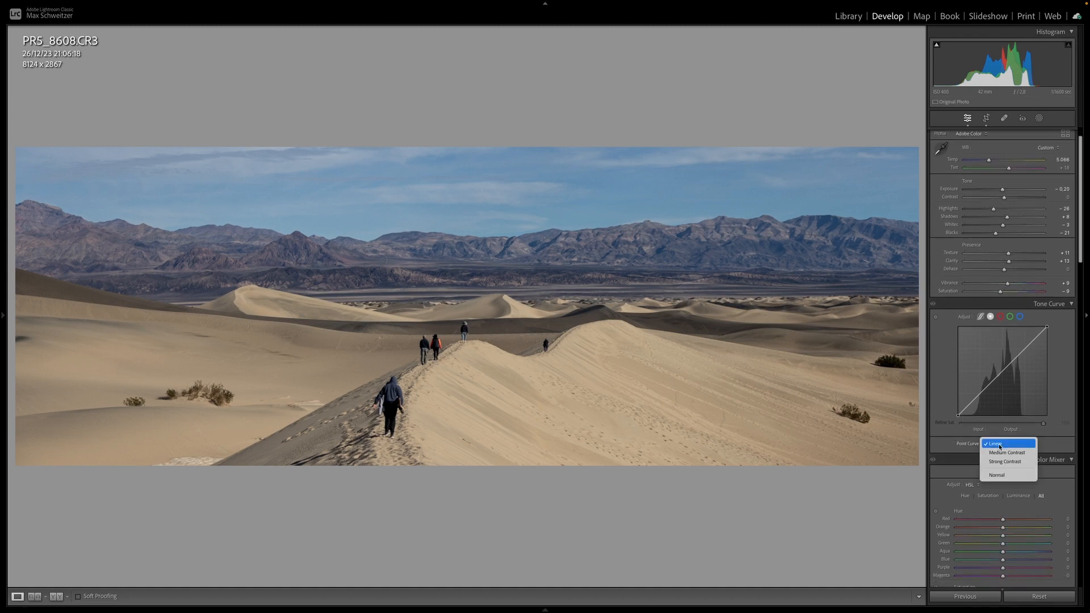
click(1004, 462)
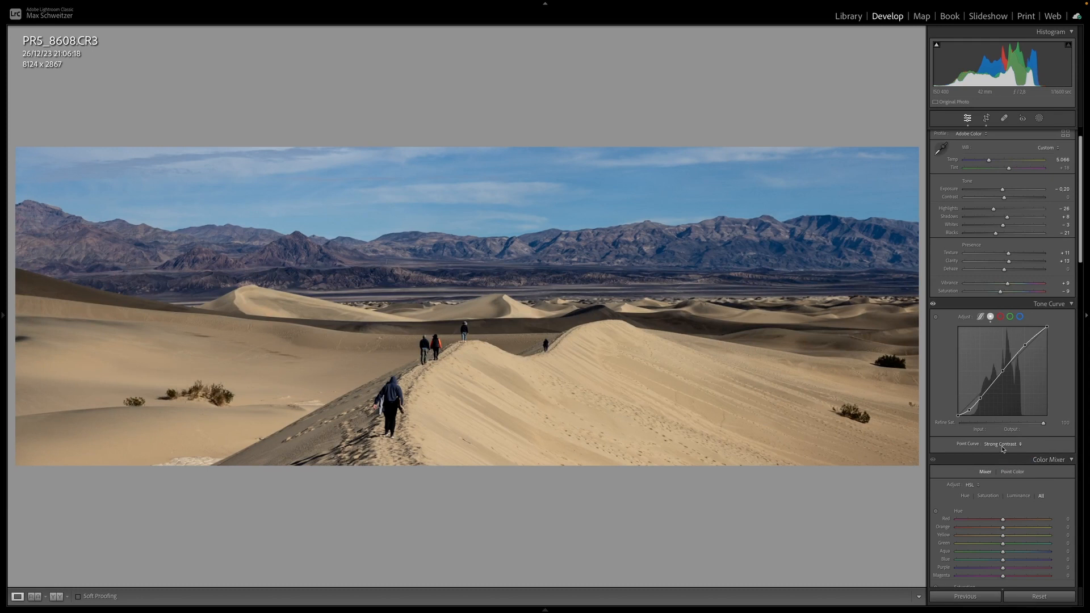
click(1004, 446)
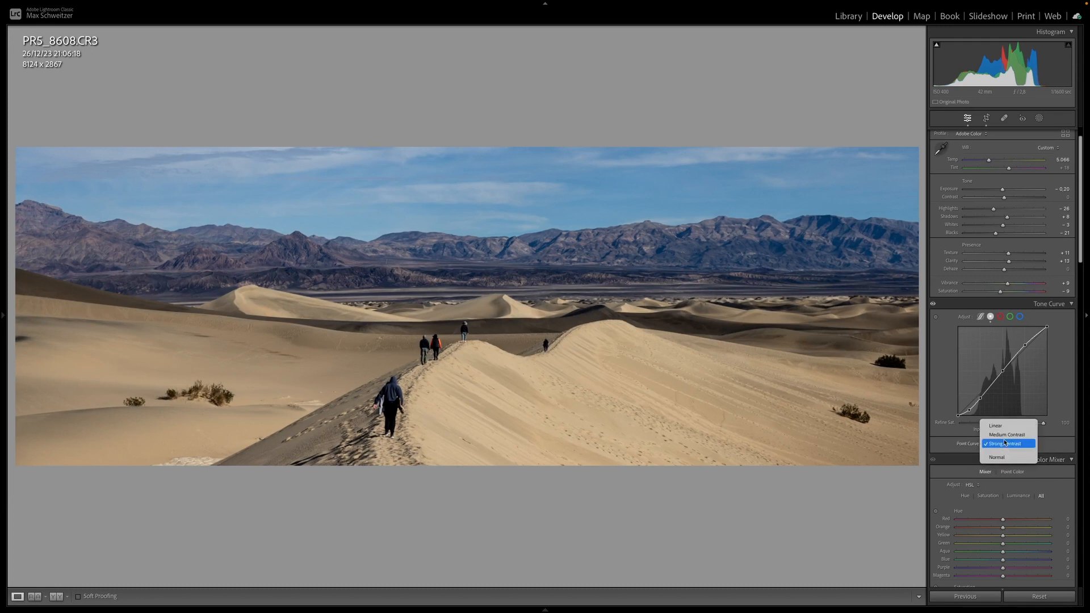
click(1005, 435)
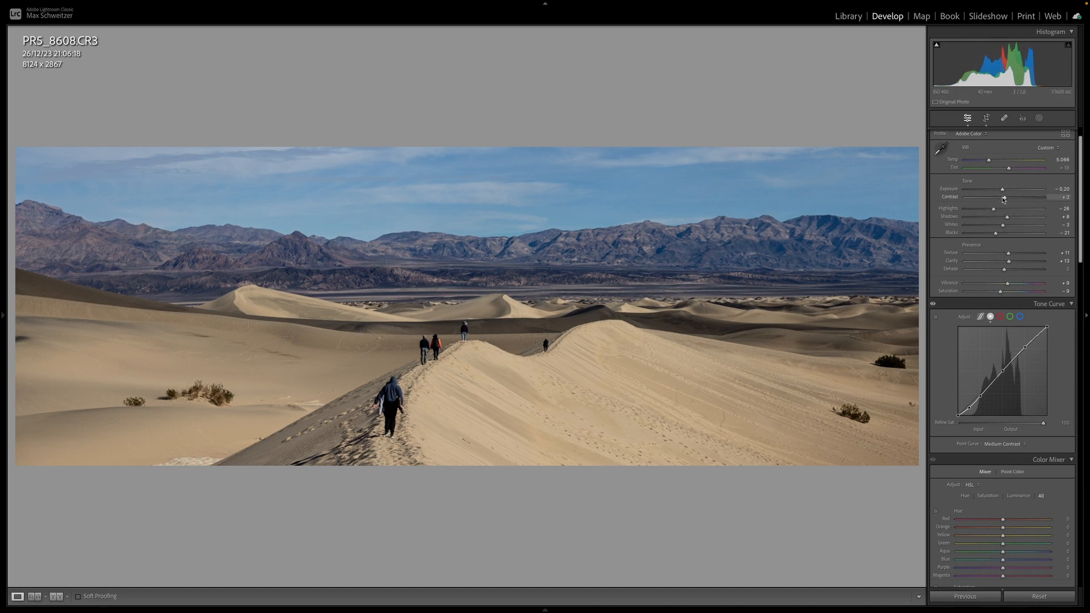
drag(1006, 199, 1008, 200)
scroll(1011, 203, up, 1)
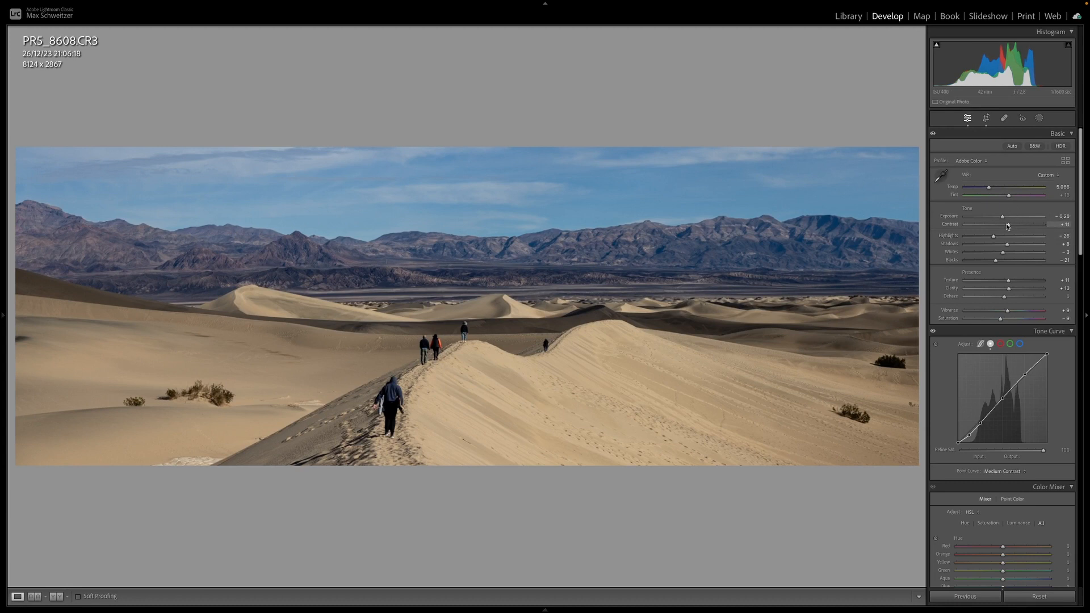
- Reduce the Blue saturation to about −32 in the colour mixer and slightly raise the Yellow saturation
scroll(1011, 295, down, 7)
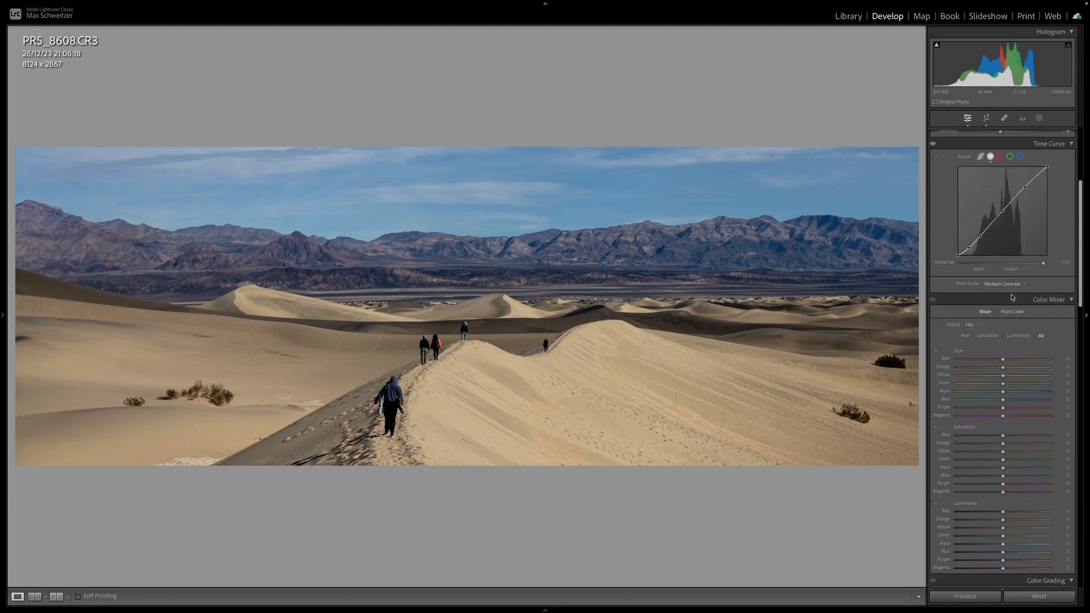
scroll(994, 340, down, 1)
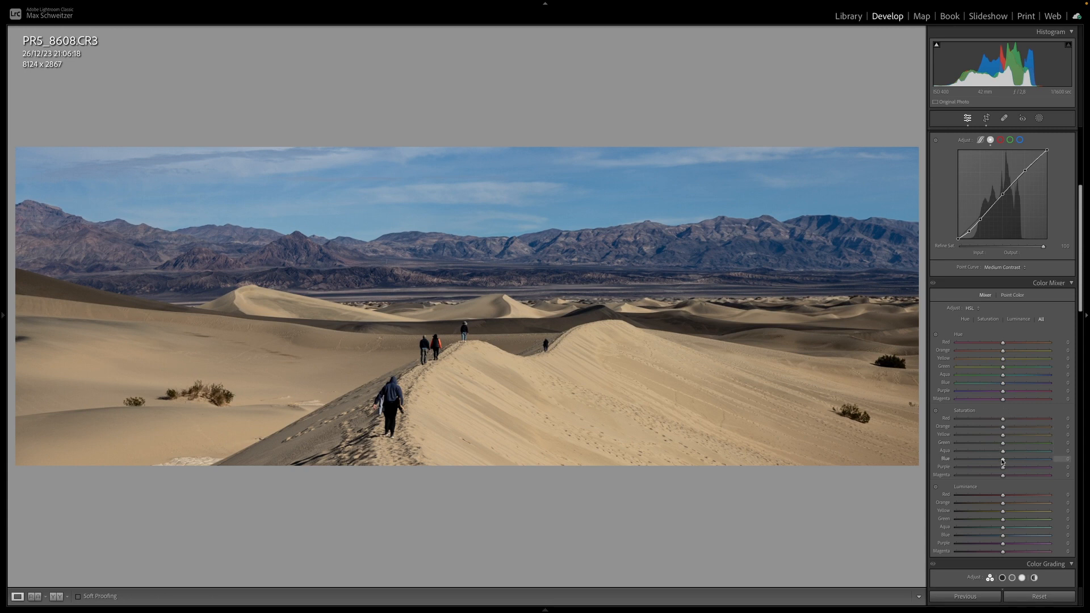
drag(997, 460, 990, 460)
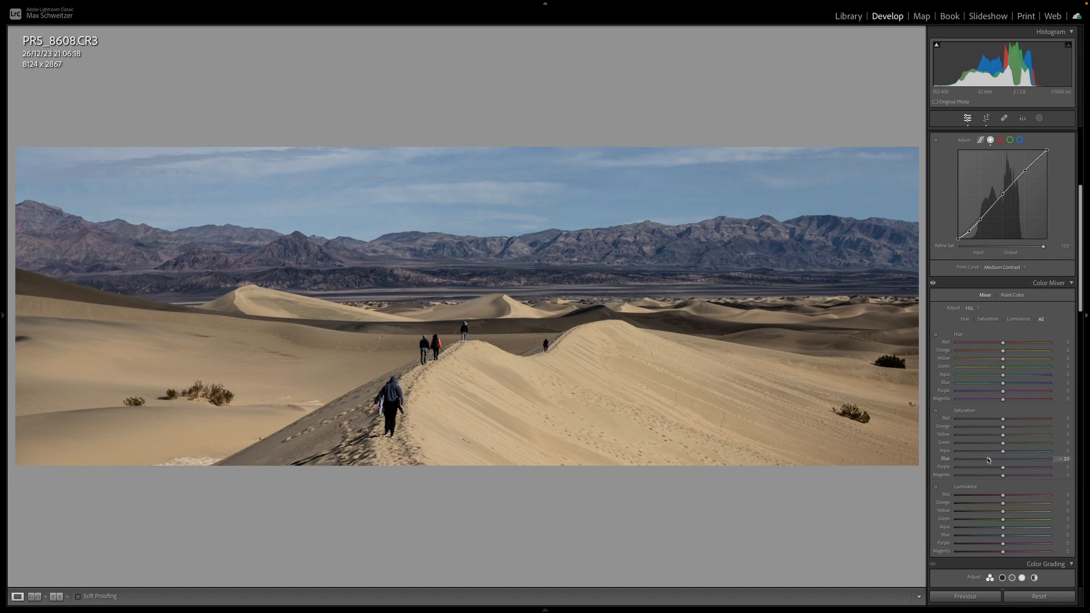
scroll(1003, 430, down, 1)
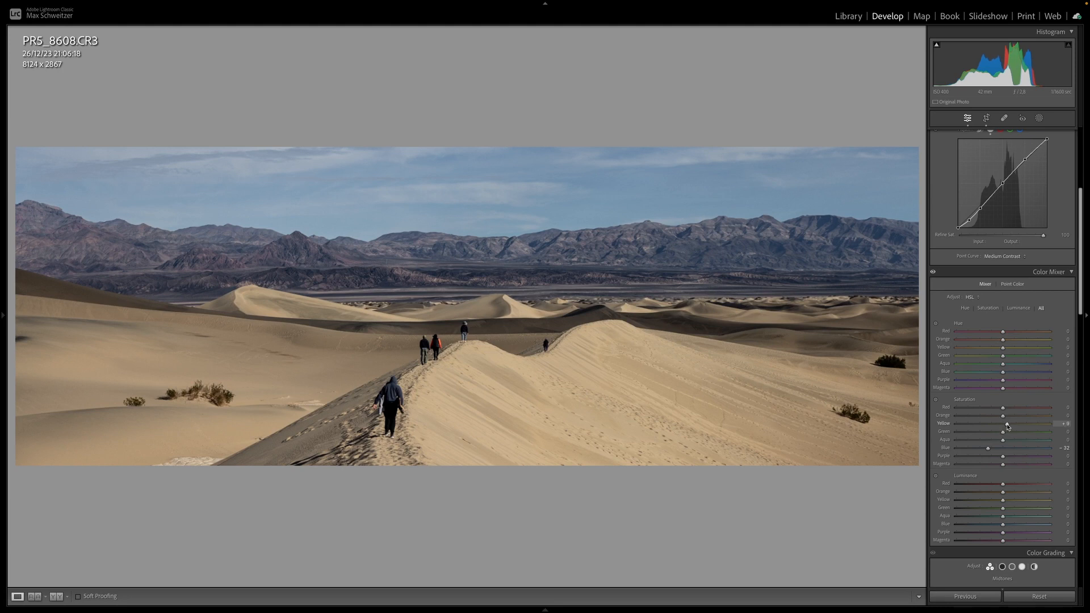
drag(1009, 426, 1010, 426)
- Set the sharpening Amount to about 101 and its Masking to 78
drag(989, 472, 1022, 474)
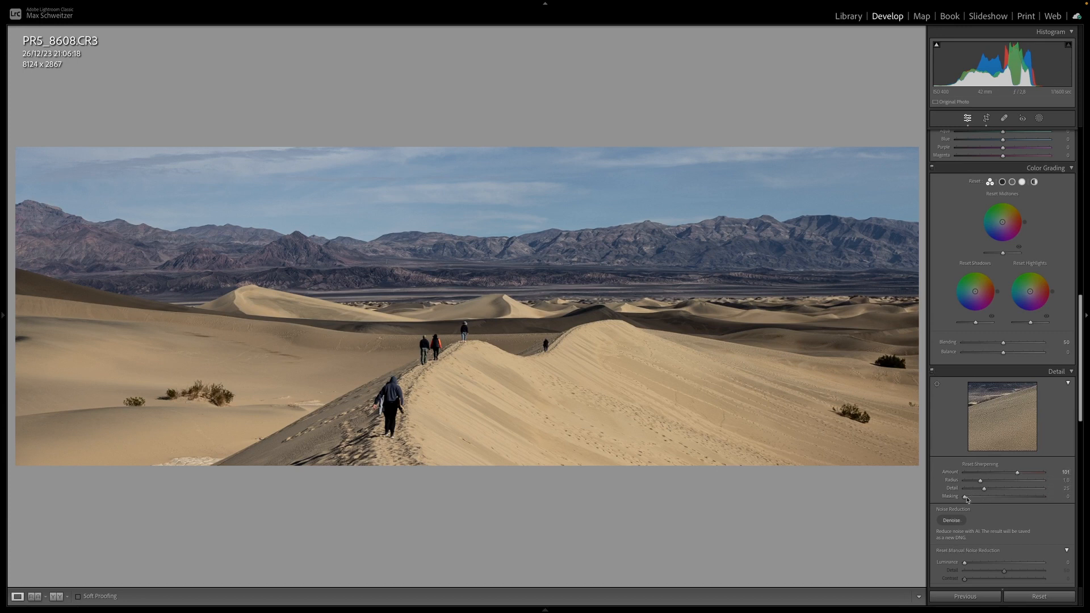
drag(965, 497, 1027, 499)
- Darken the image edges with a post-crop vignette Amount of −18
scroll(996, 477, down, 10)
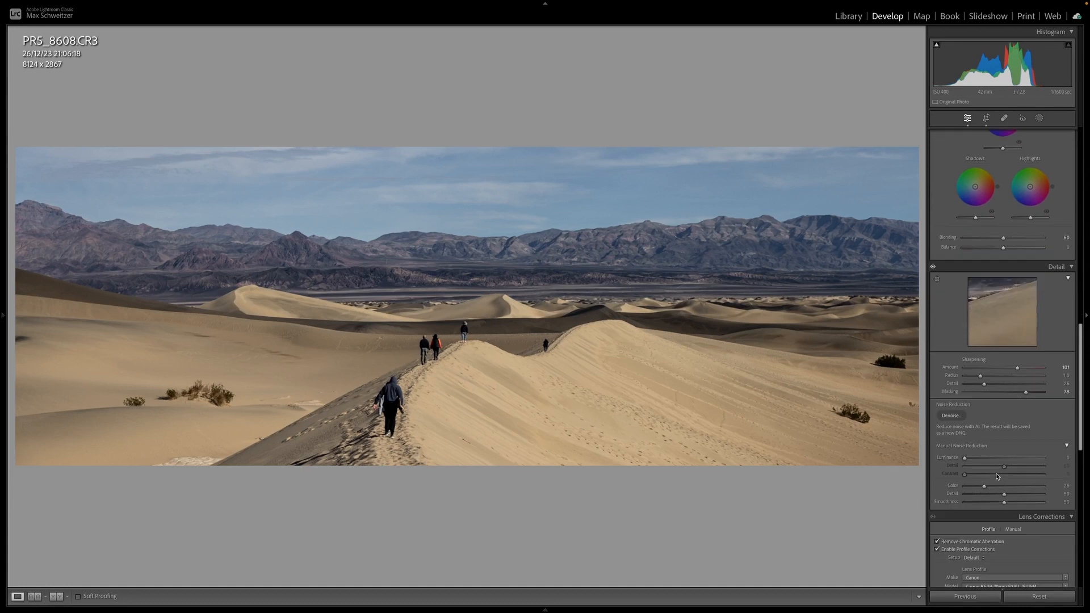
scroll(997, 477, down, 3)
drag(1005, 478, 998, 479)
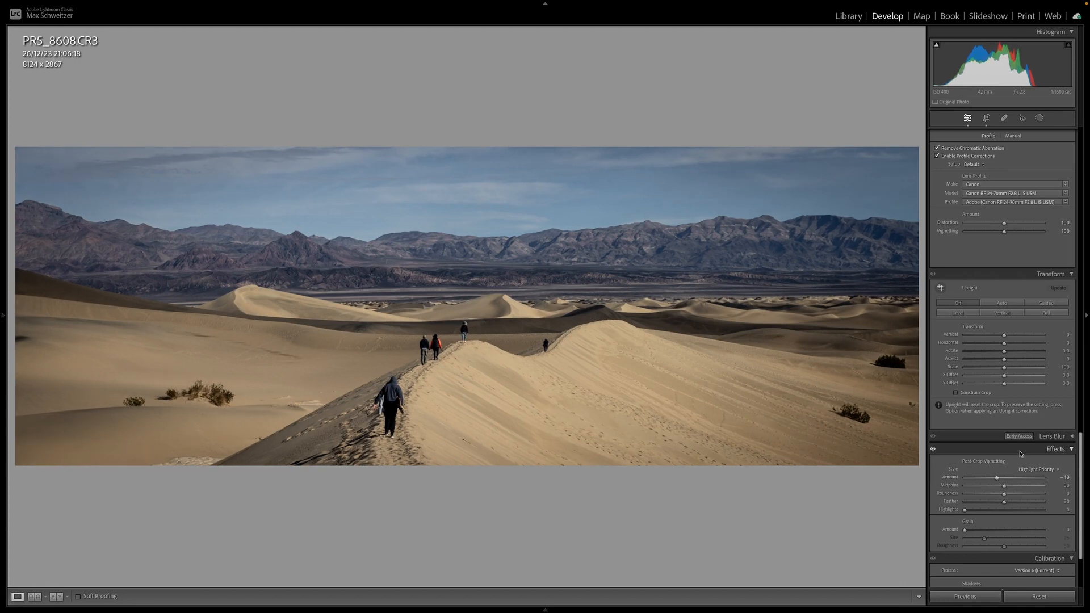
scroll(1022, 452, down, 3)
scroll(1022, 452, up, 15)
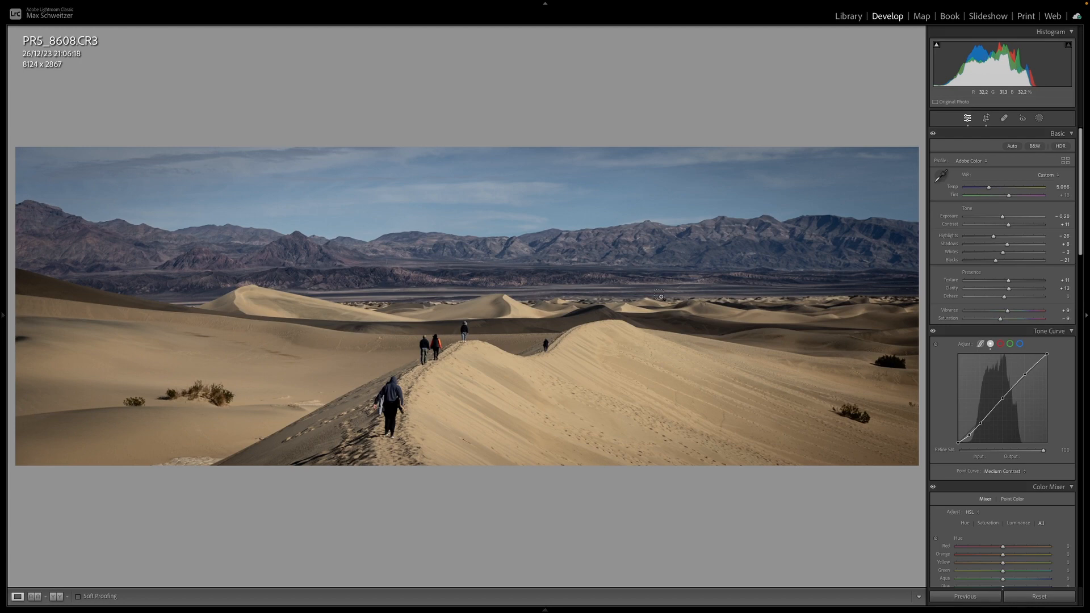
- Open the photo for editing in Photoshop, converting its colours to the working space, and unlock the Background layer
key(super+e)
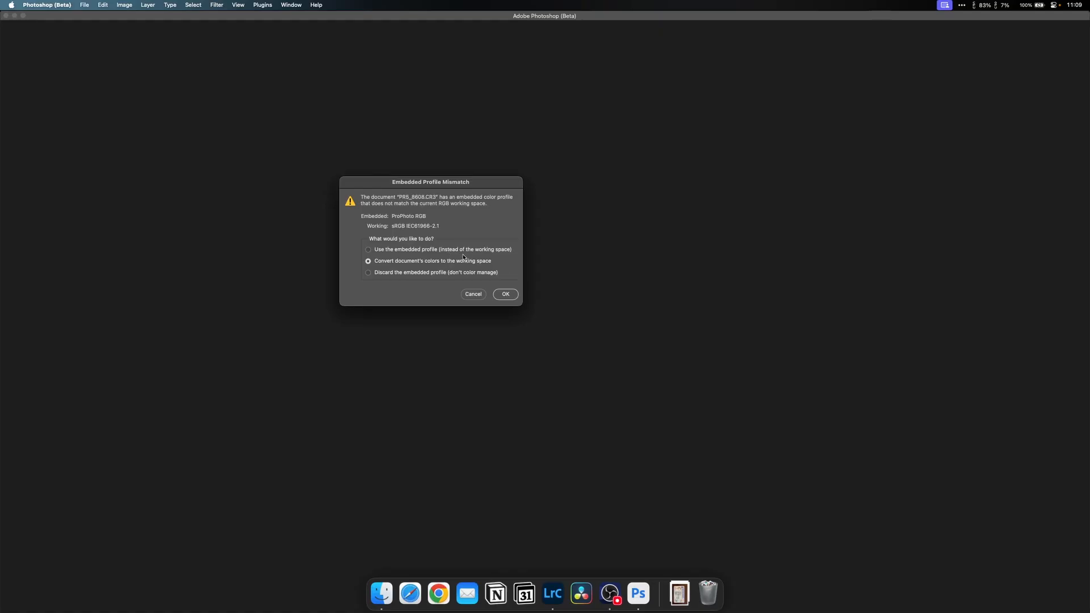
click(505, 295)
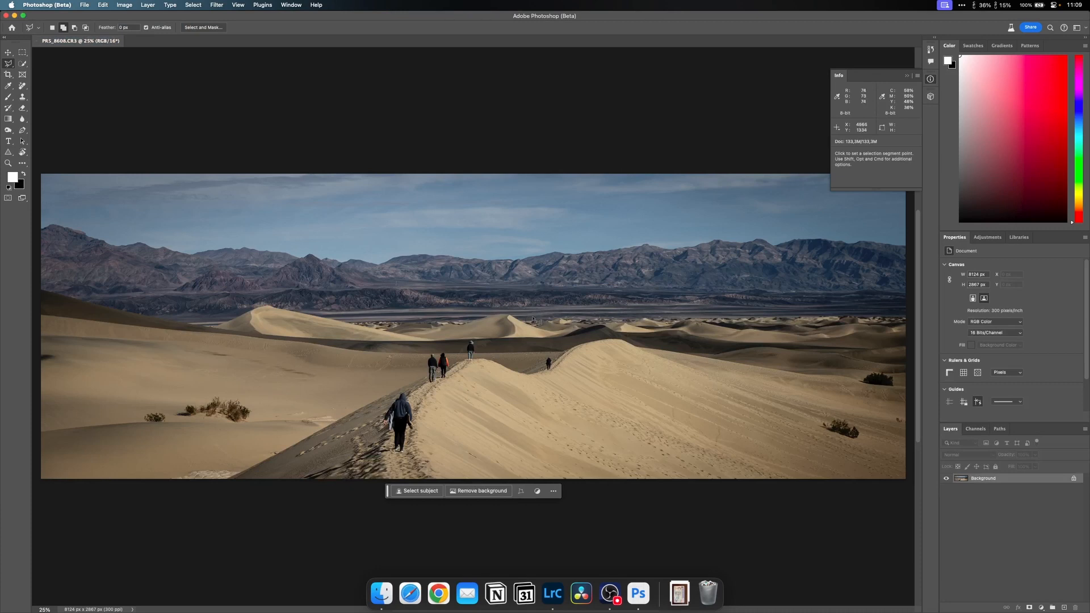
click(1074, 478)
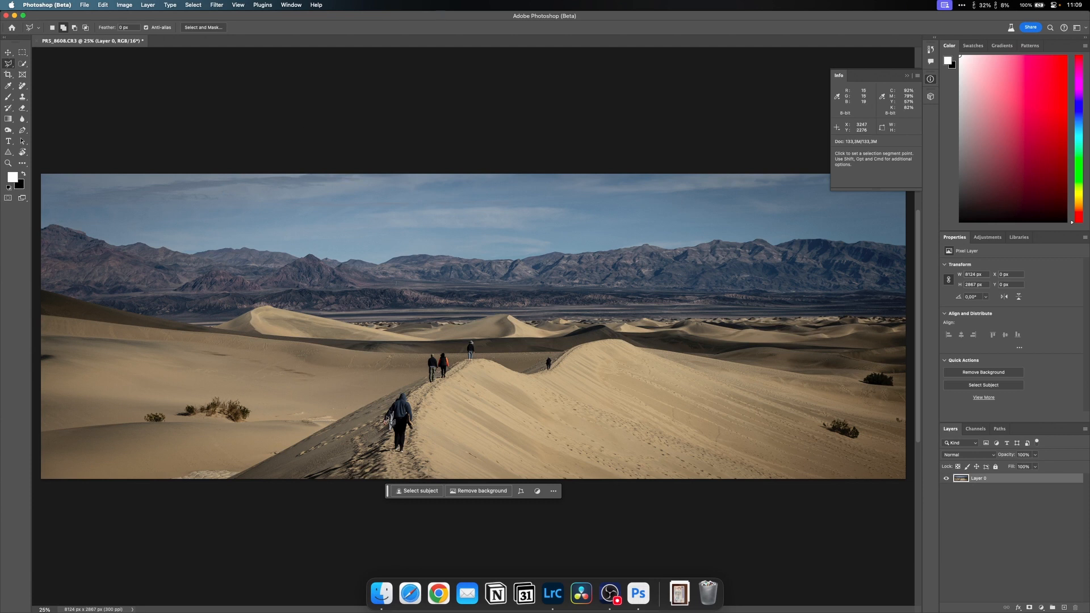
- Select all five hikers on the dune ridge by outlining them loosely with the Polygonal Lasso tool
scroll(393, 407, up, 10)
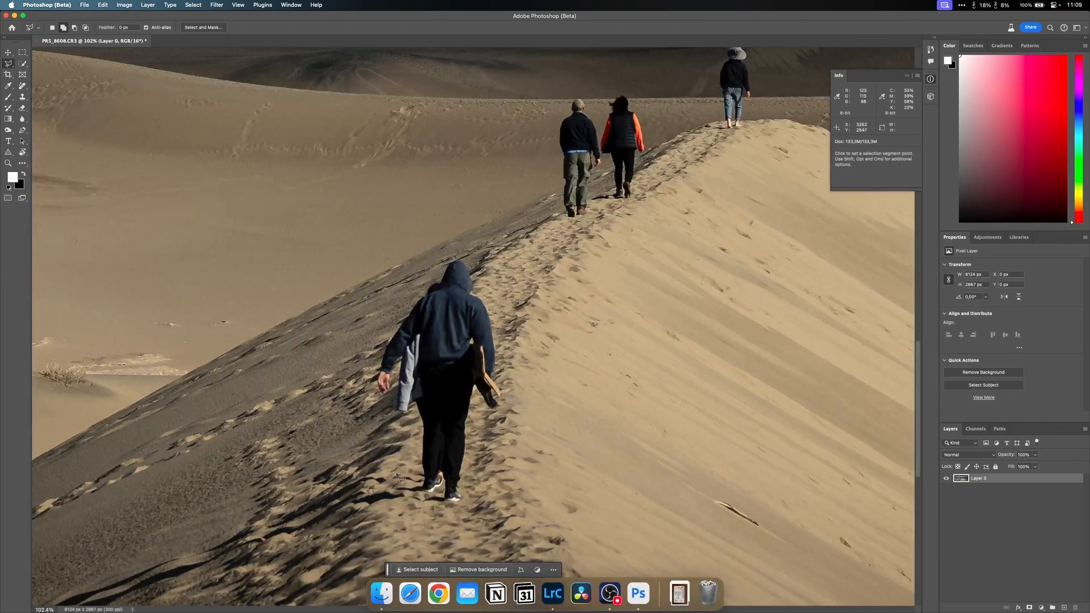
click(402, 490)
click(390, 408)
click(370, 390)
click(378, 342)
click(424, 274)
click(467, 251)
click(486, 284)
click(497, 327)
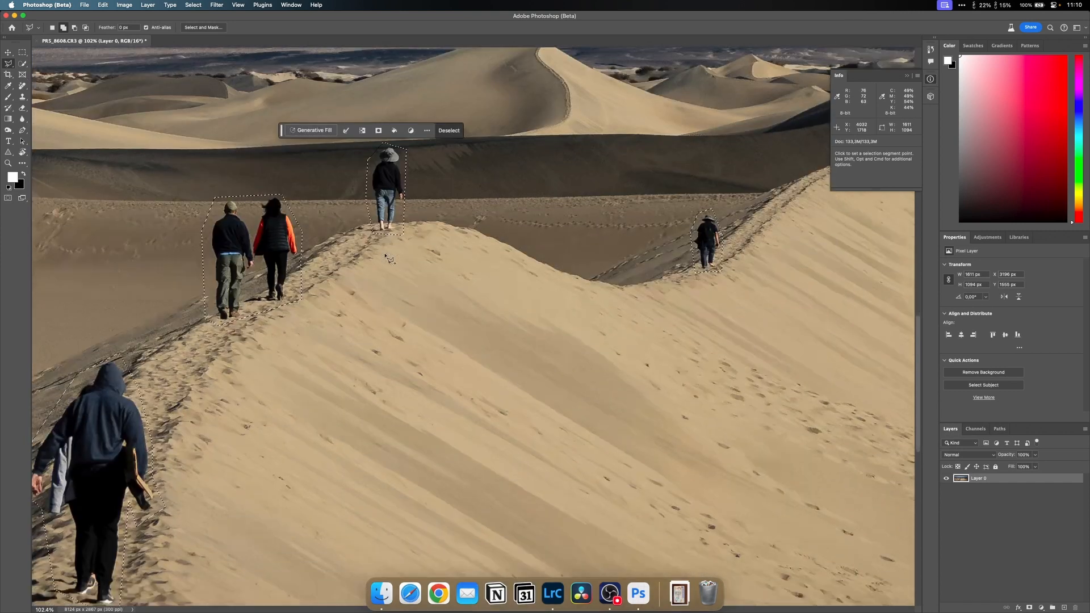
- Remove the selected hikers using Generative Fill with an empty prompt
scroll(389, 260, left, 3)
click(356, 134)
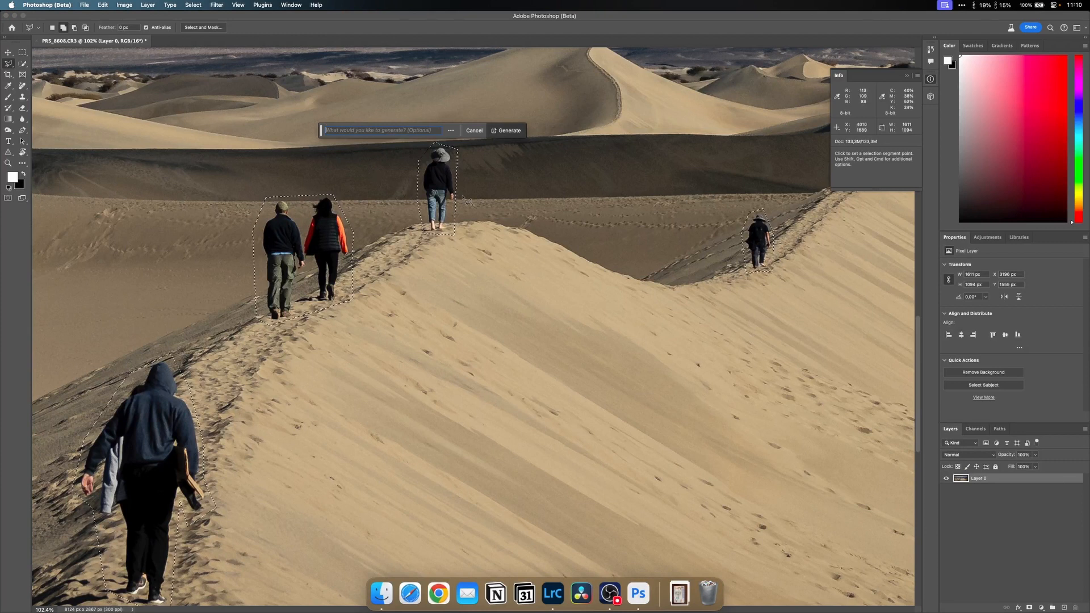
click(507, 131)
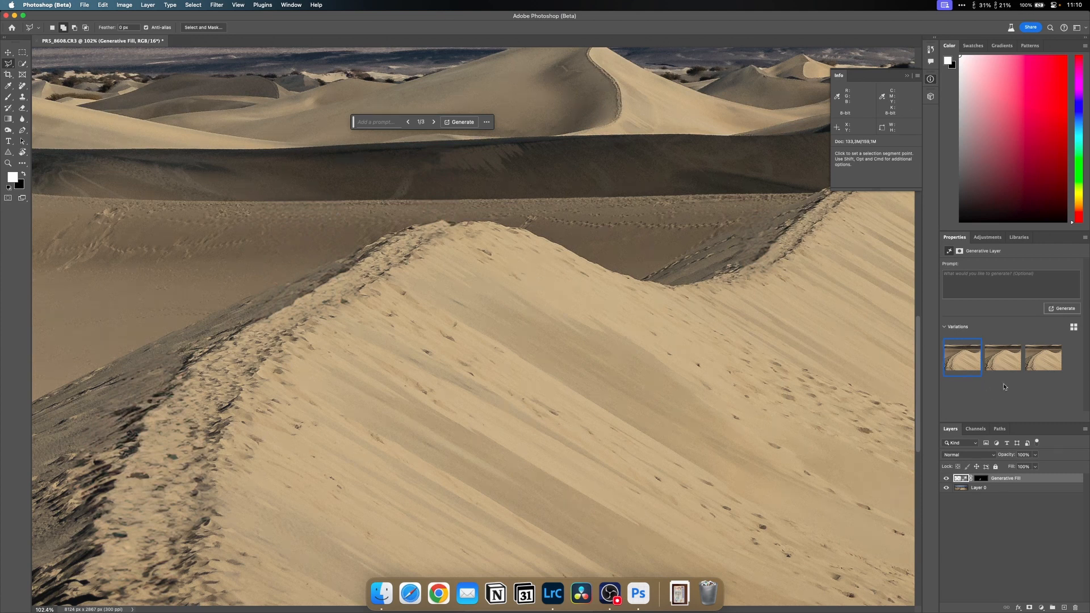
- Add a new layer and retouch the crest of the central dune on it using the Remove tool at size 38
click(1064, 608)
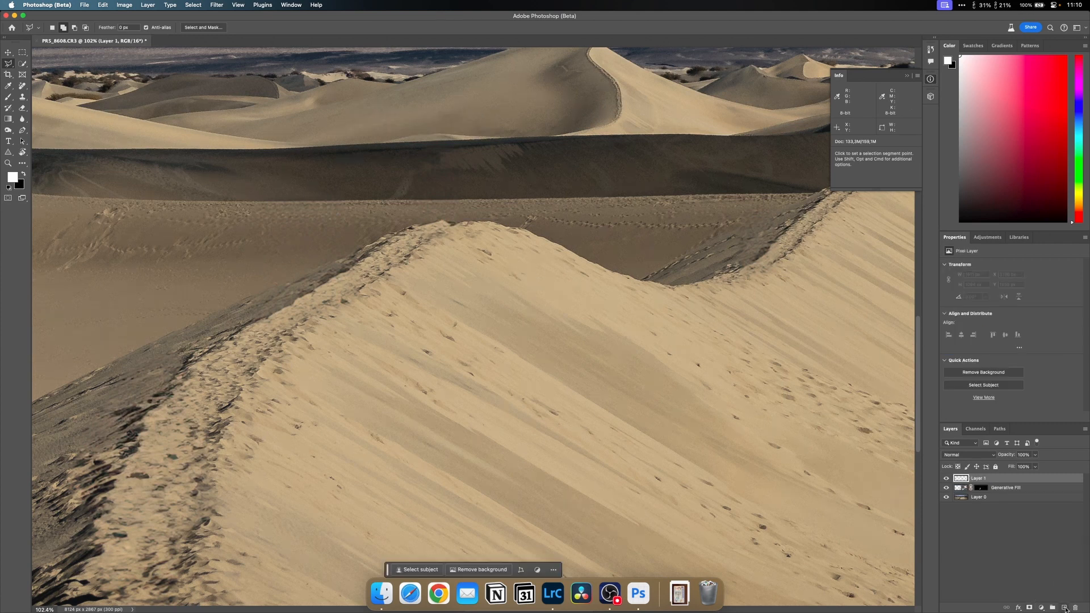
click(22, 86)
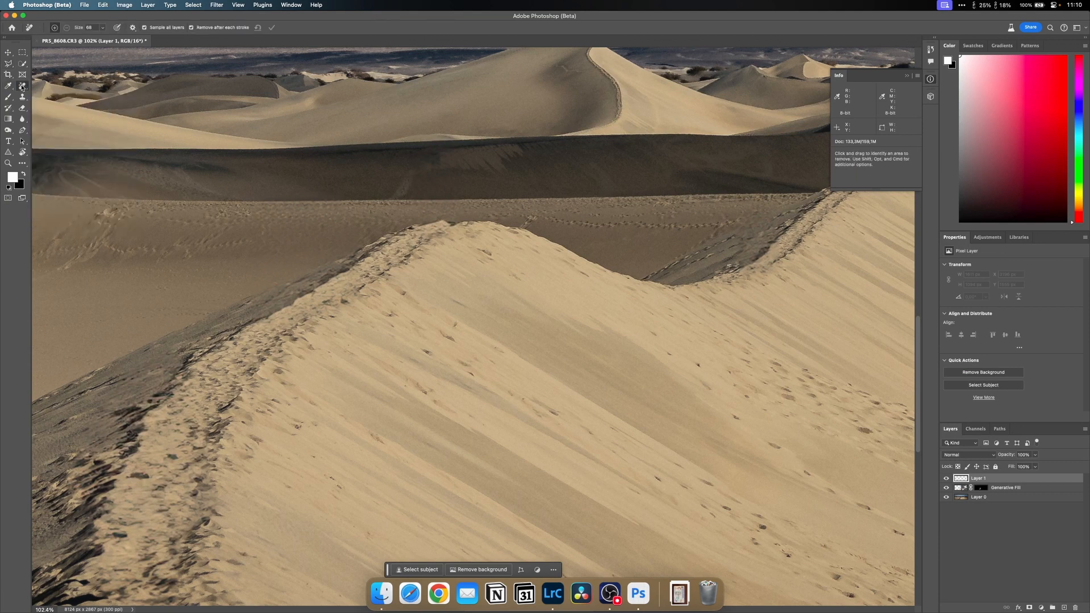
click(23, 87)
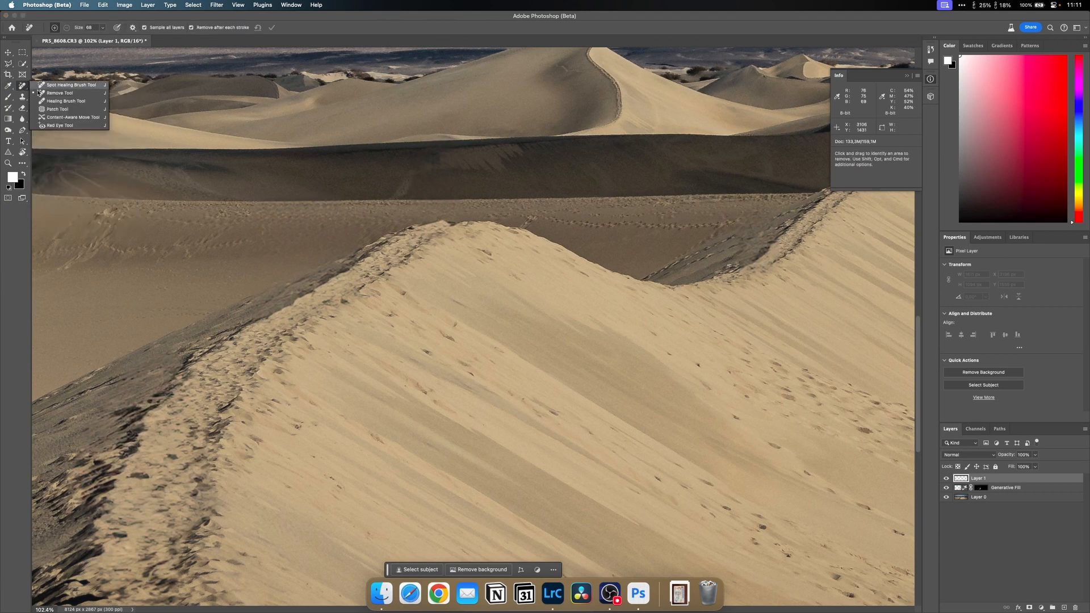
click(60, 93)
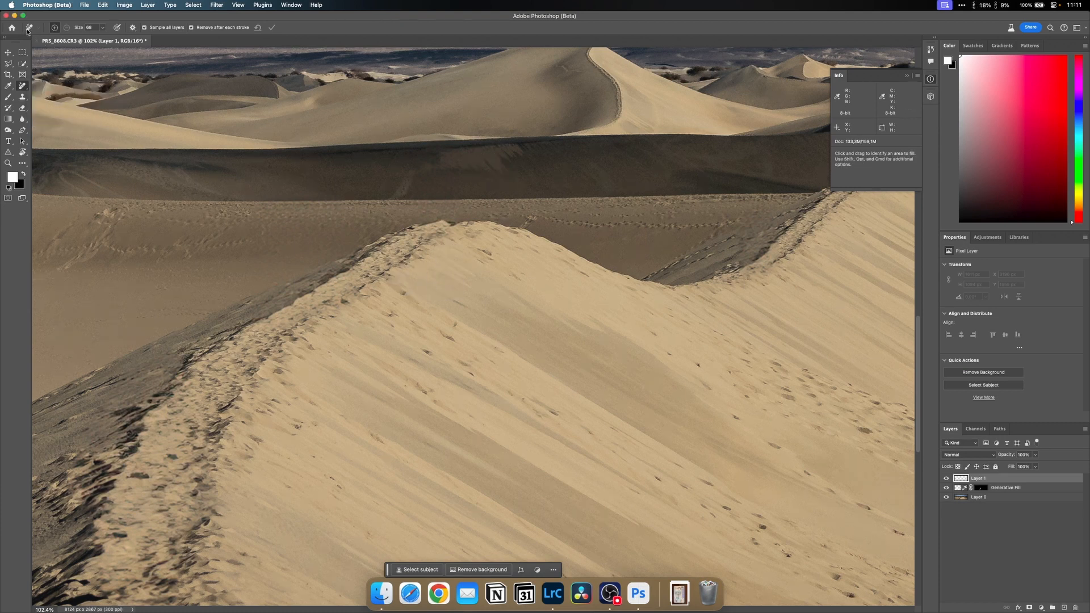
click(103, 27)
drag(102, 37, 91, 37)
drag(445, 223, 492, 228)
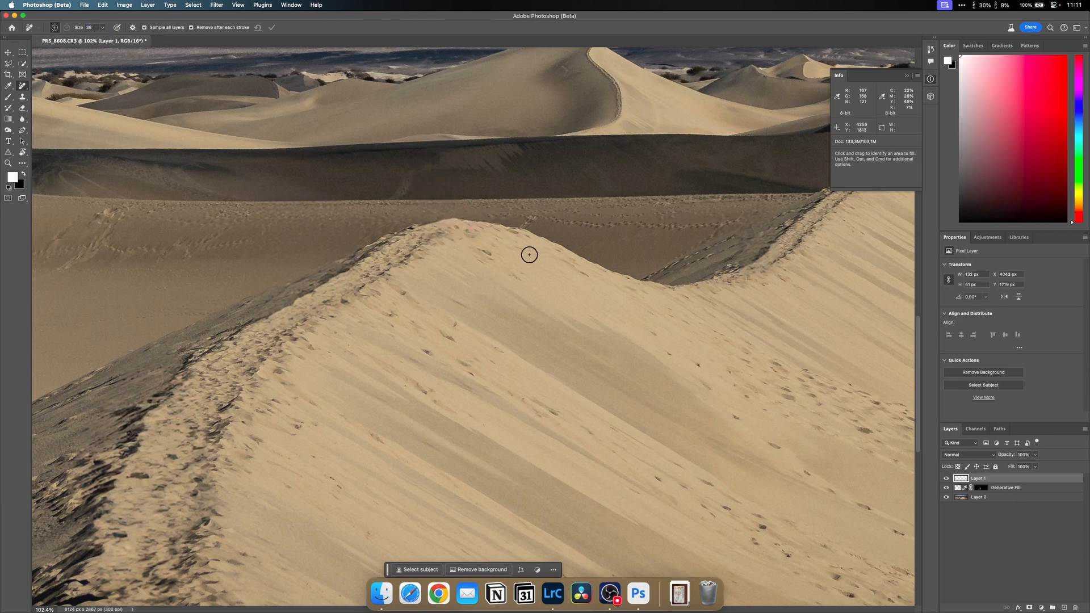
- Retouch small distractions on the dune's saddle and along its footprint-covered ridge with the Remove tool on Layer 1
drag(741, 277, 770, 255)
scroll(324, 348, down, 3)
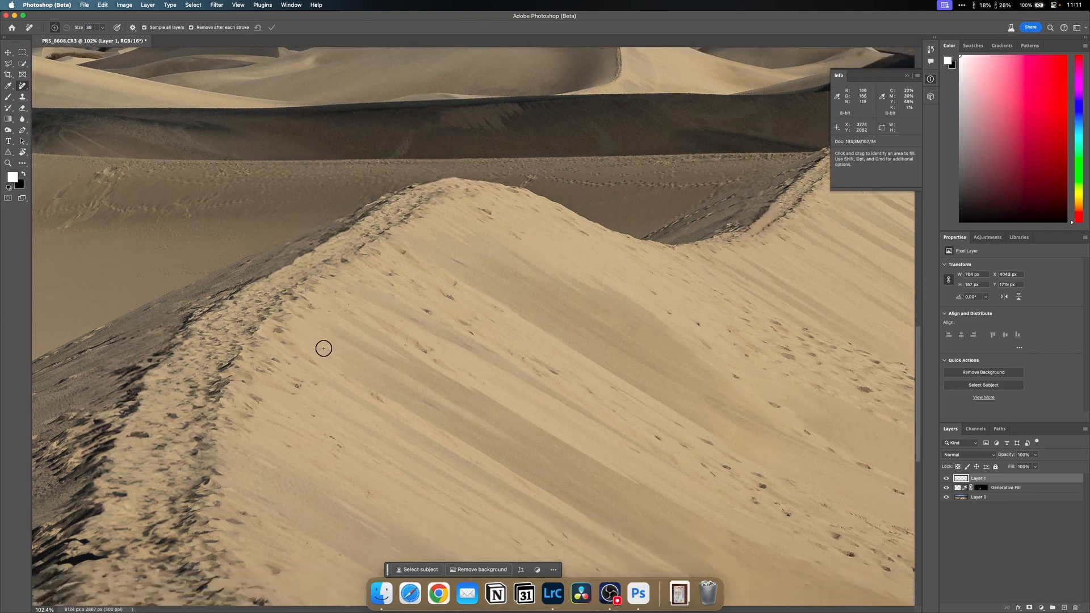
mouse_move(196, 488)
mouse_down()
mouse_move(212, 483)
mouse_move(209, 443)
mouse_move(214, 478)
mouse_move(195, 474)
mouse_up()
scroll(291, 436, left, 10)
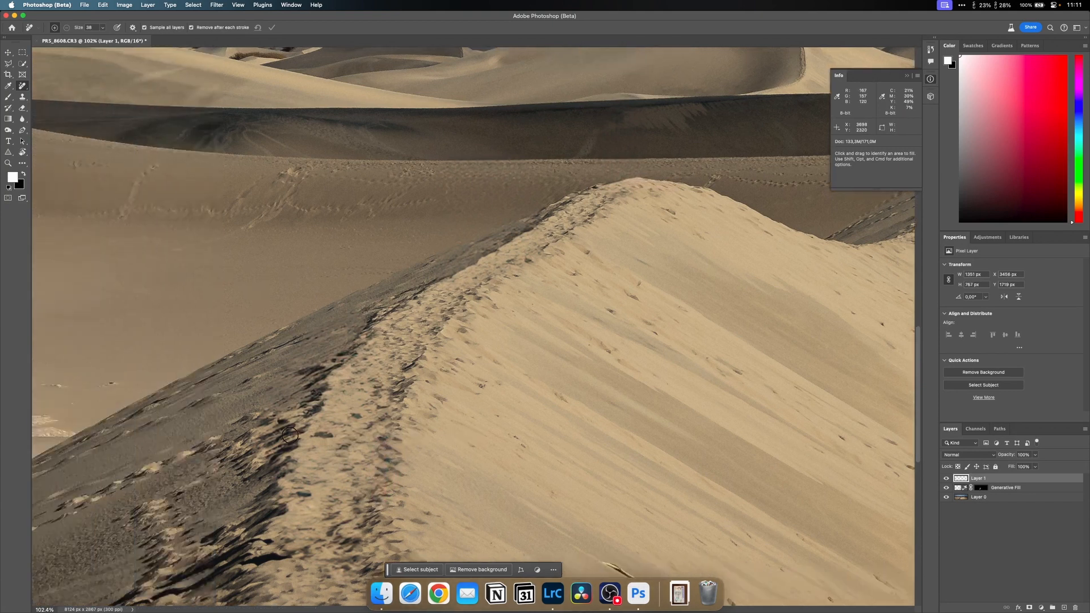
- Outline the long dark shadow streaks at the base of the dune's shaded side with the Polygonal Lasso and remove them using Generative Fill without a prompt
scroll(290, 436, down, 10)
scroll(290, 435, left, 10)
scroll(291, 436, down, 5)
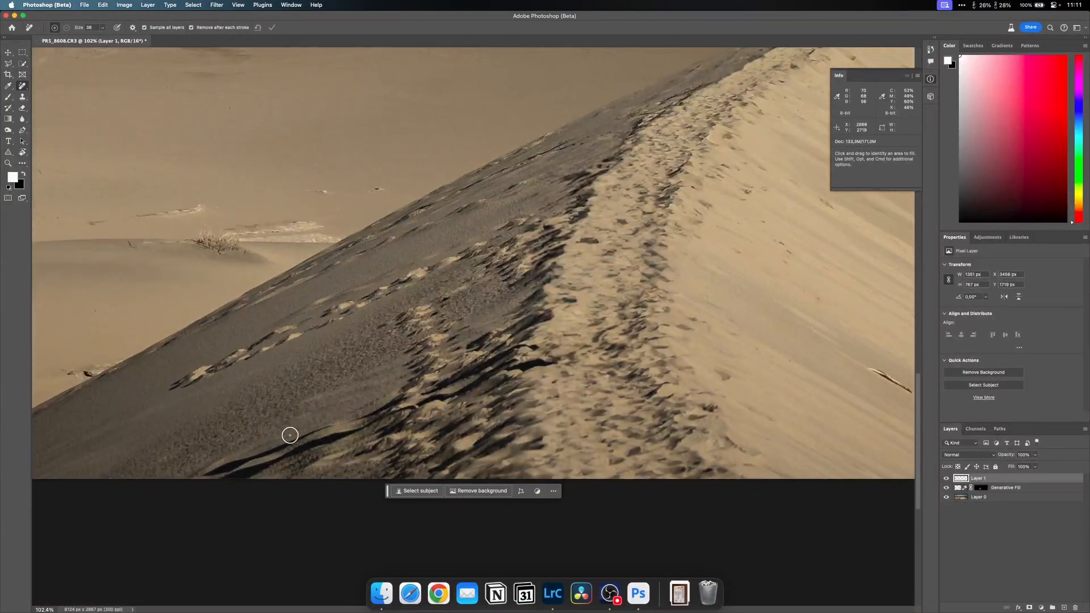
click(9, 63)
click(193, 472)
click(264, 440)
click(366, 407)
click(422, 380)
click(475, 357)
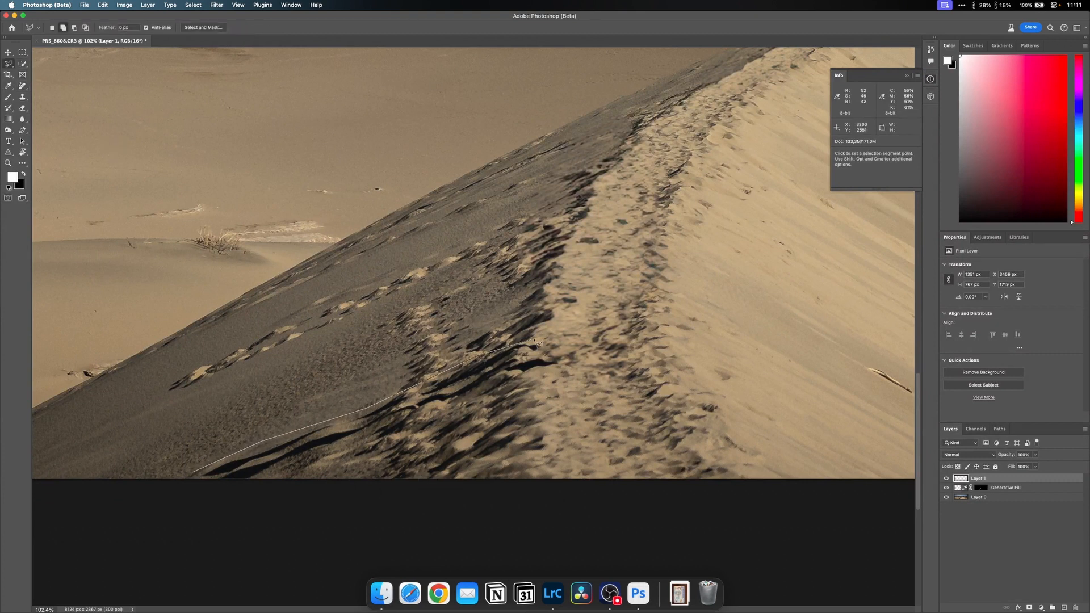
click(565, 374)
click(193, 474)
click(323, 501)
click(455, 501)
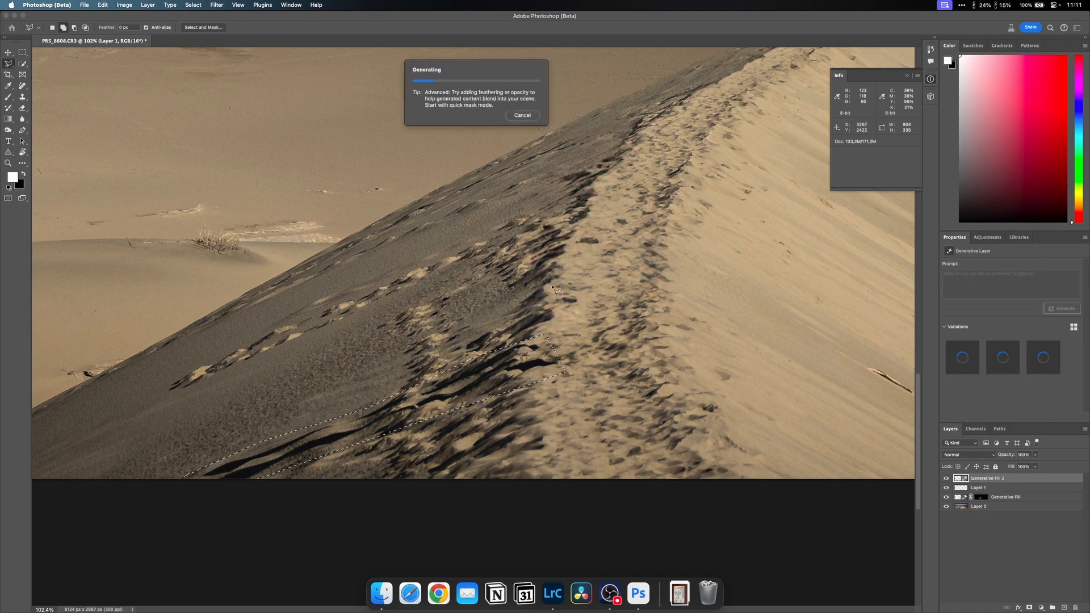
- Move Layer 1 above Generative Fill 2 and retouch the filled area's edge beside the ridge path with the Remove tool
drag(1020, 489, 1016, 479)
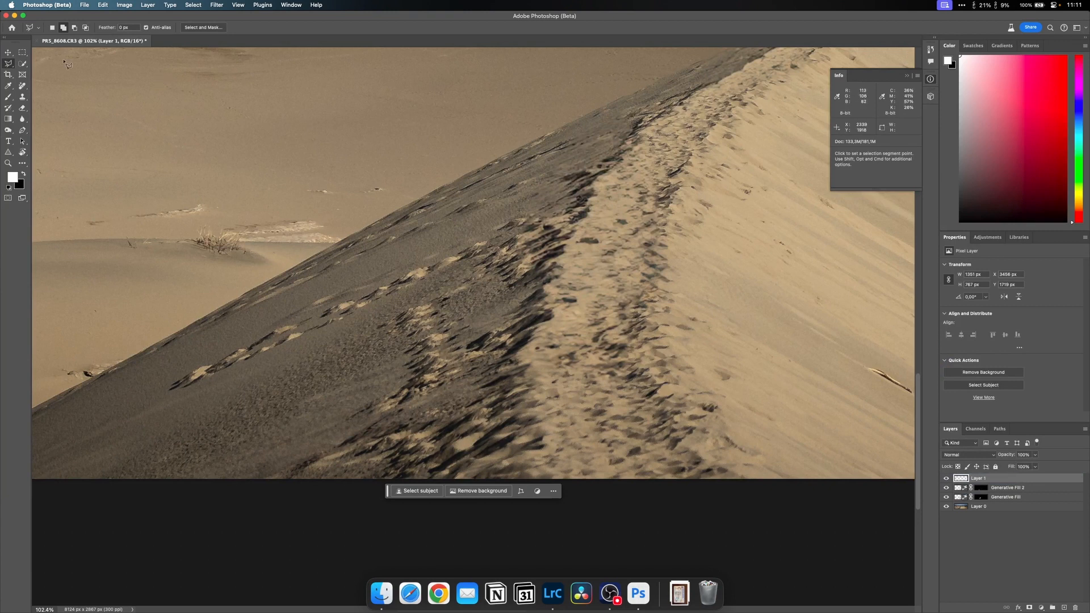
click(22, 86)
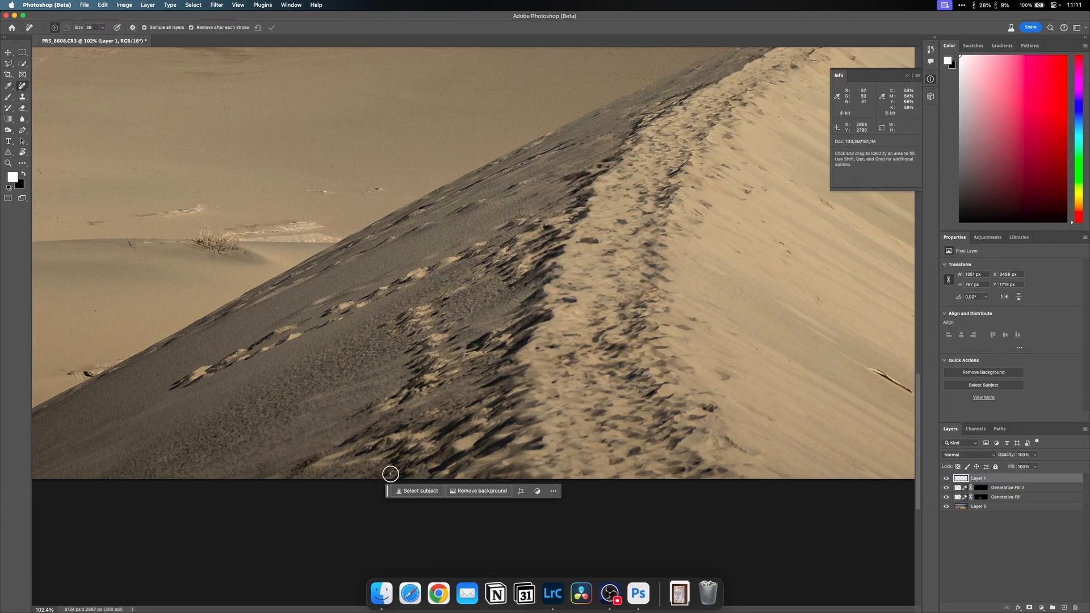
mouse_move(515, 389)
mouse_down()
mouse_move(549, 384)
mouse_move(516, 368)
mouse_up()
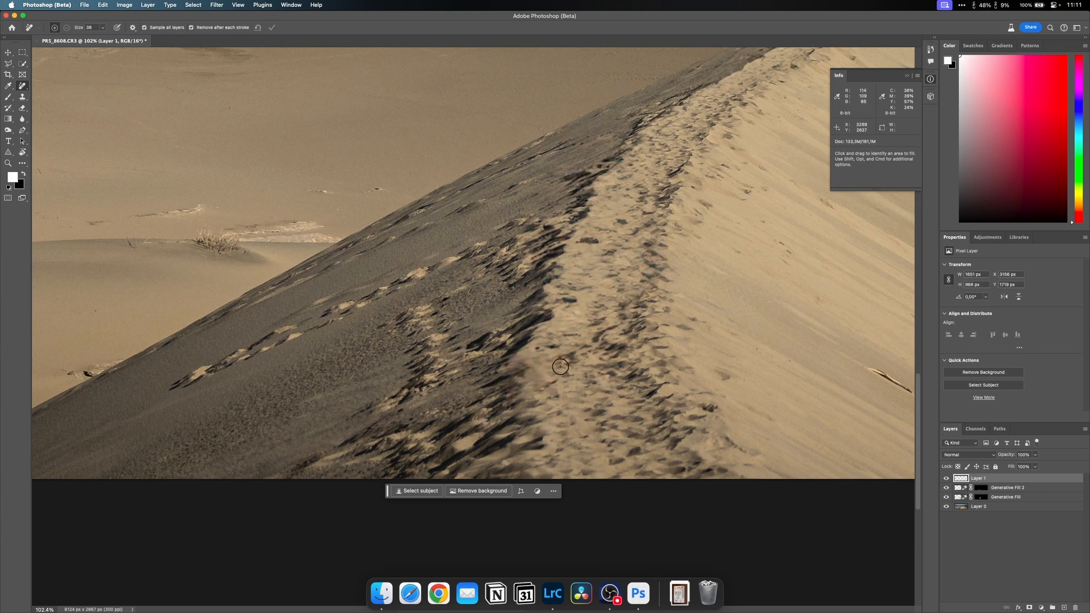
- On Layer 0, outline the footprints across the dune's shaded slope with the Polygonal Lasso and remove them using Generative Fill without a prompt
key(super+0)
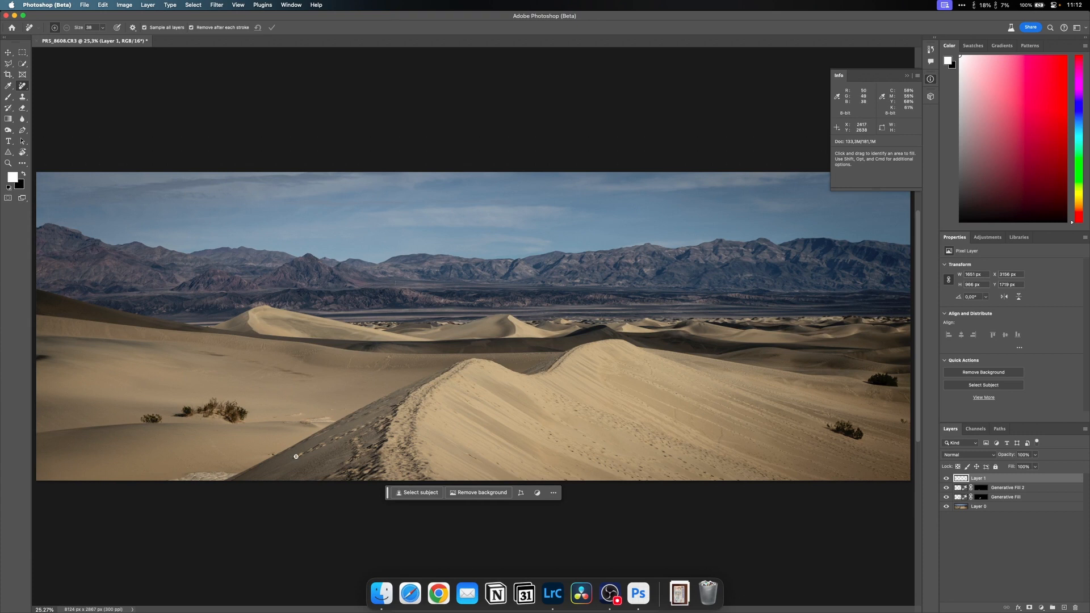
key(l)
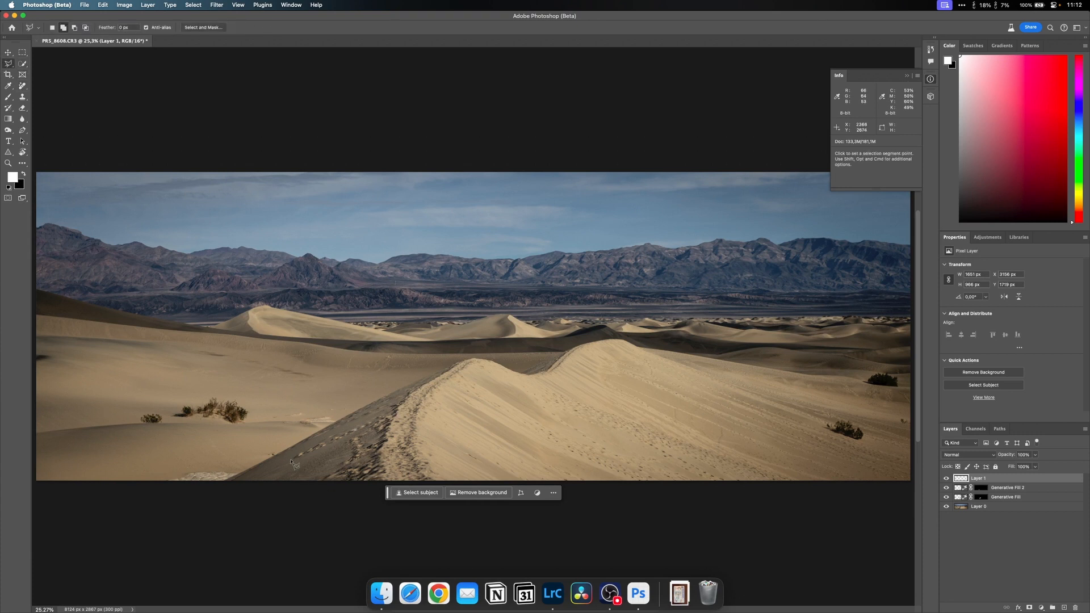
key(alt+comma)
click(308, 459)
click(290, 463)
click(289, 455)
click(319, 438)
click(388, 412)
click(345, 468)
click(309, 458)
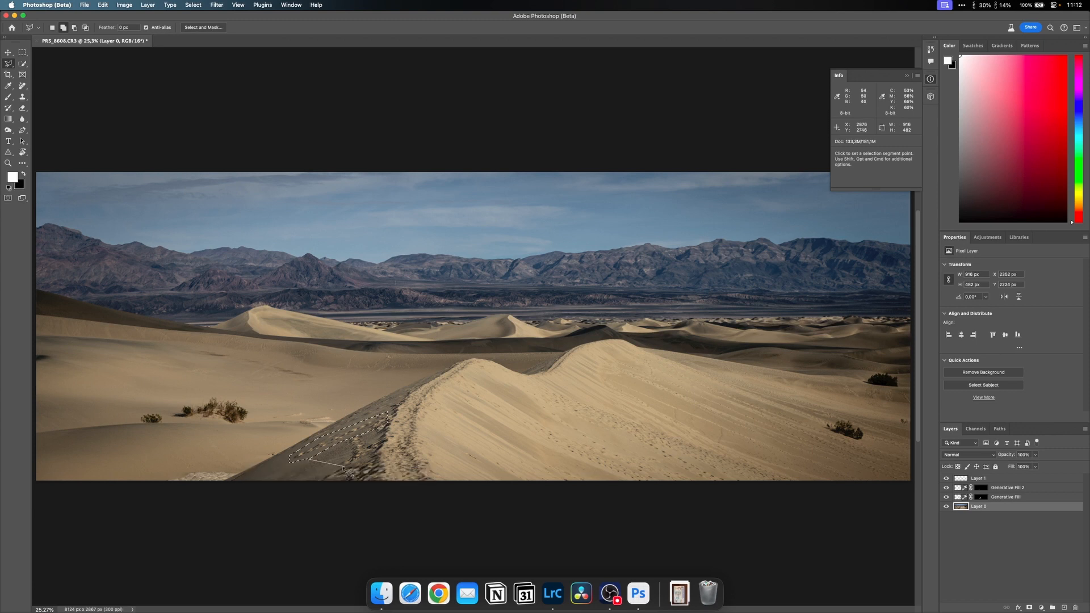
click(278, 474)
click(425, 476)
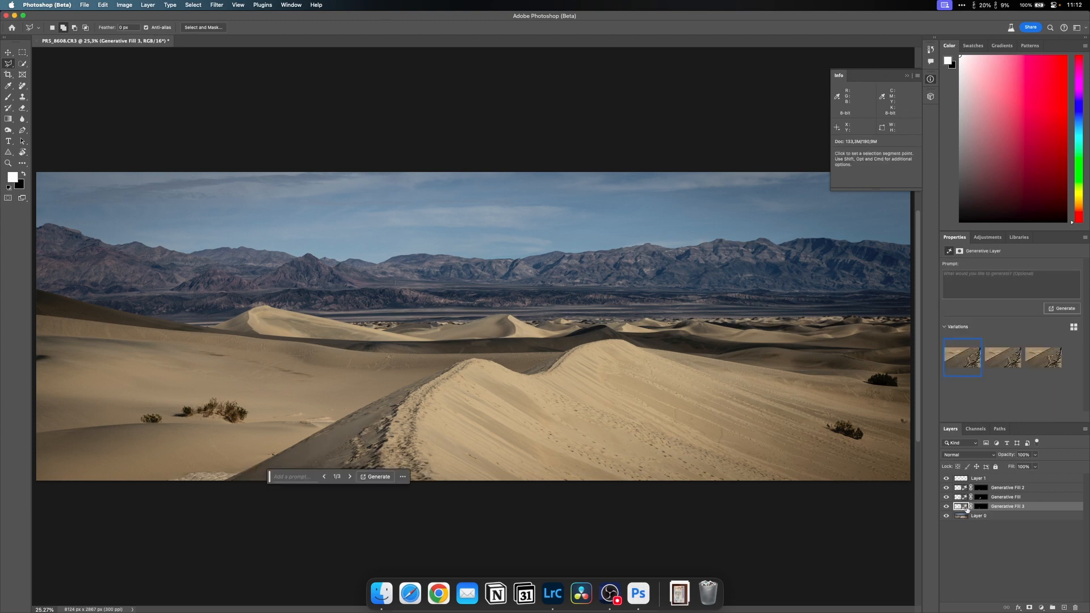
- Select Layer 0 and compare the retouched image with the original by toggling the visibility of all other layers
click(961, 516)
alt+click(946, 516)
alt+click(946, 516)
alt+click(946, 516)
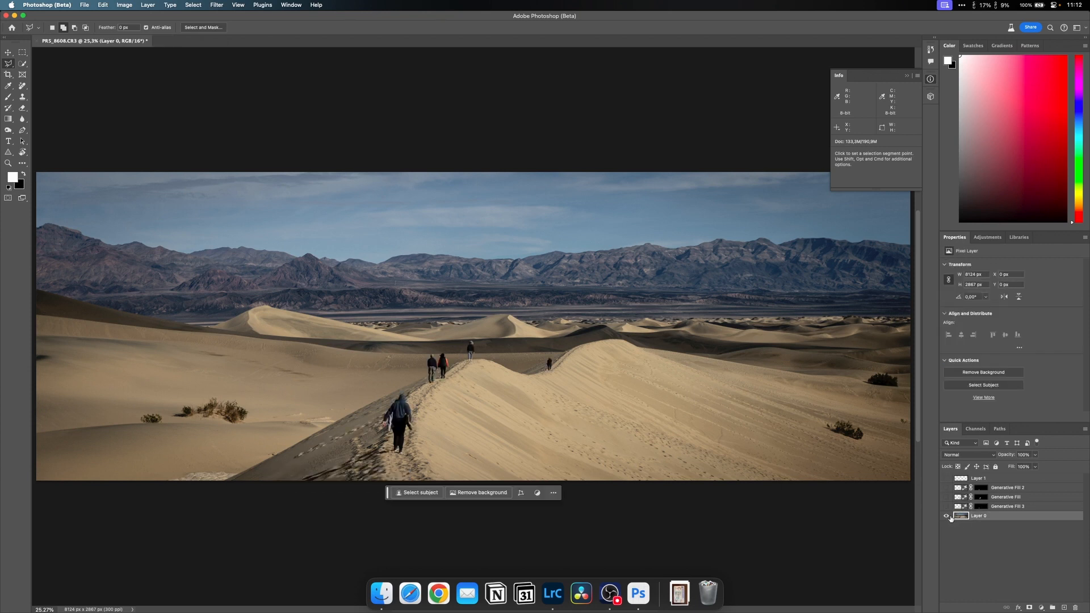
alt+click(949, 517)
alt+click(949, 517)
alt+click(949, 516)
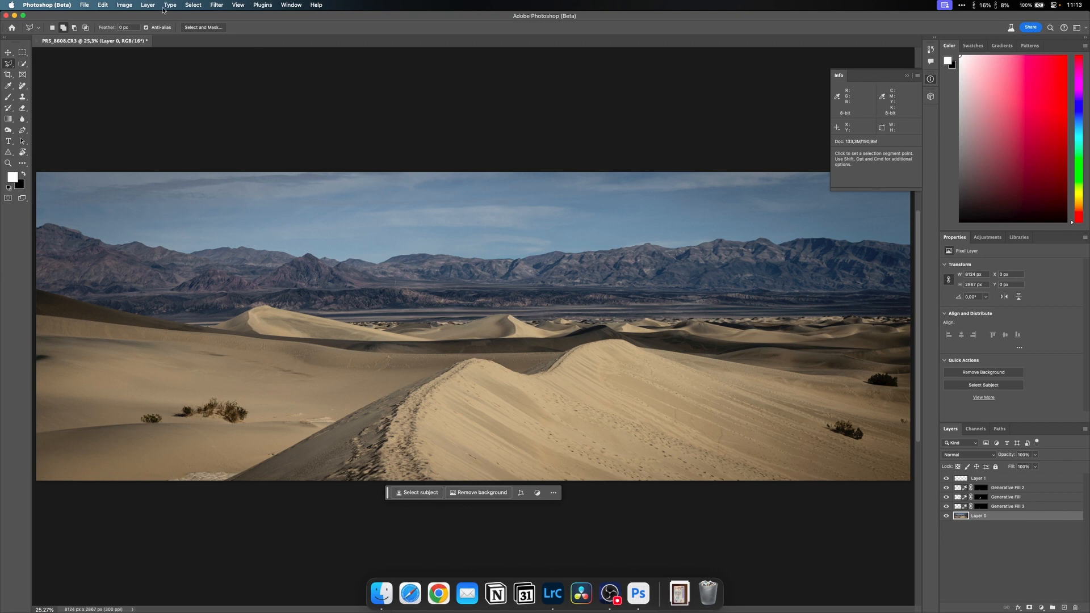
- Open Sky Replacement for Layer 0, move the dialog aside and browse the sky presets around the Sunsets group
click(99, 6)
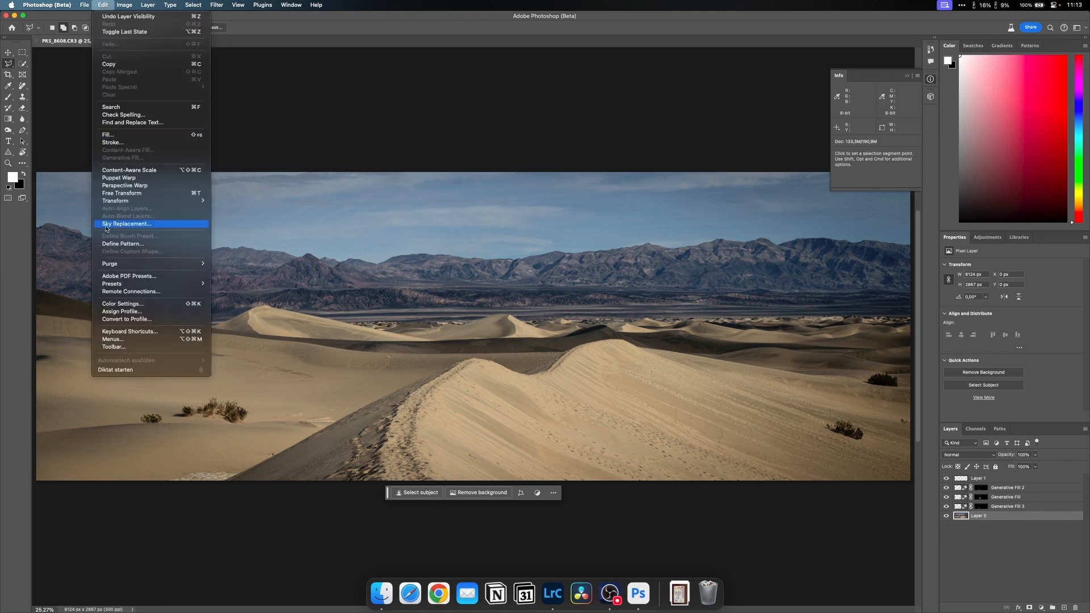
click(142, 224)
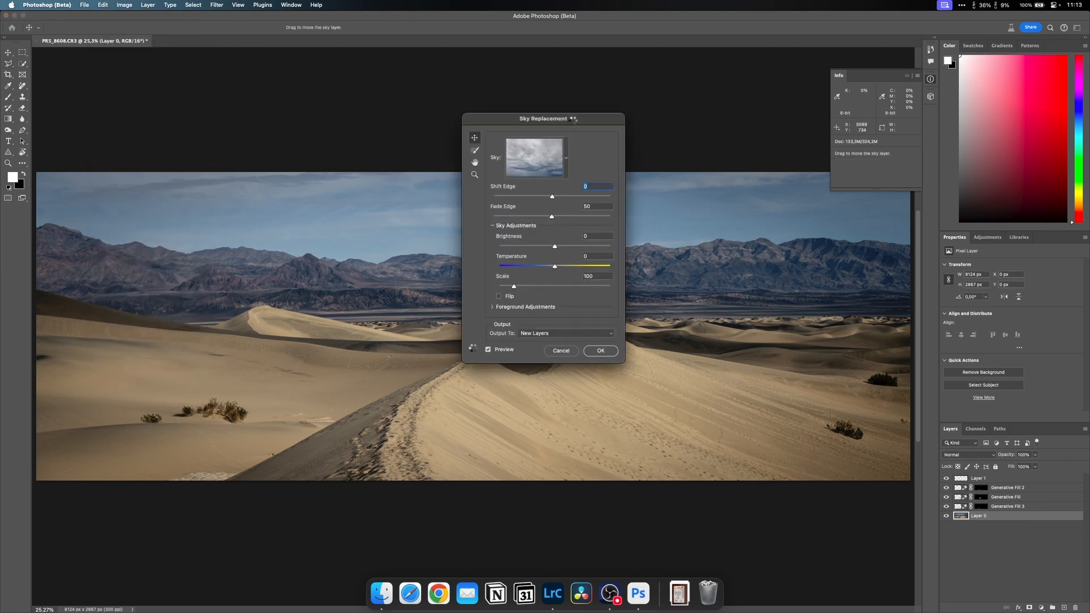
drag(575, 122, 395, 172)
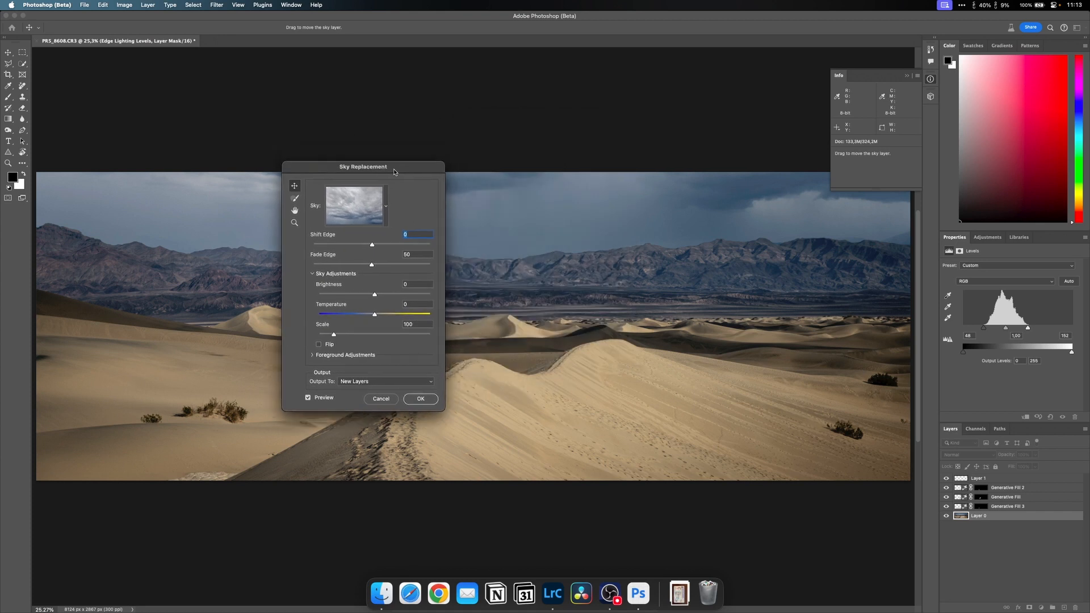
click(384, 206)
scroll(374, 296, down, 10)
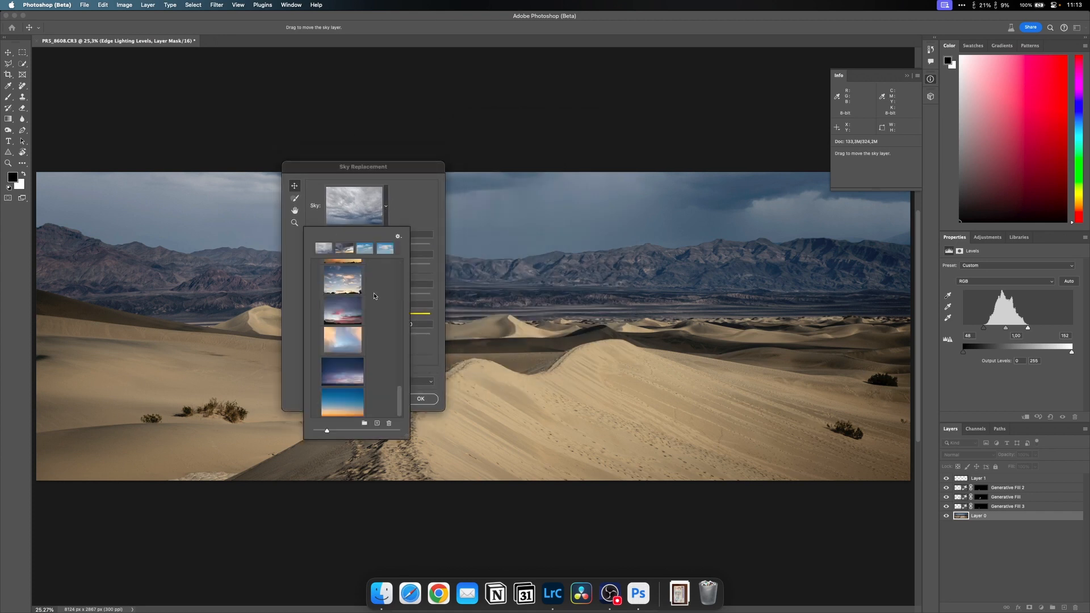
scroll(374, 296, up, 3)
scroll(374, 296, up, 3)
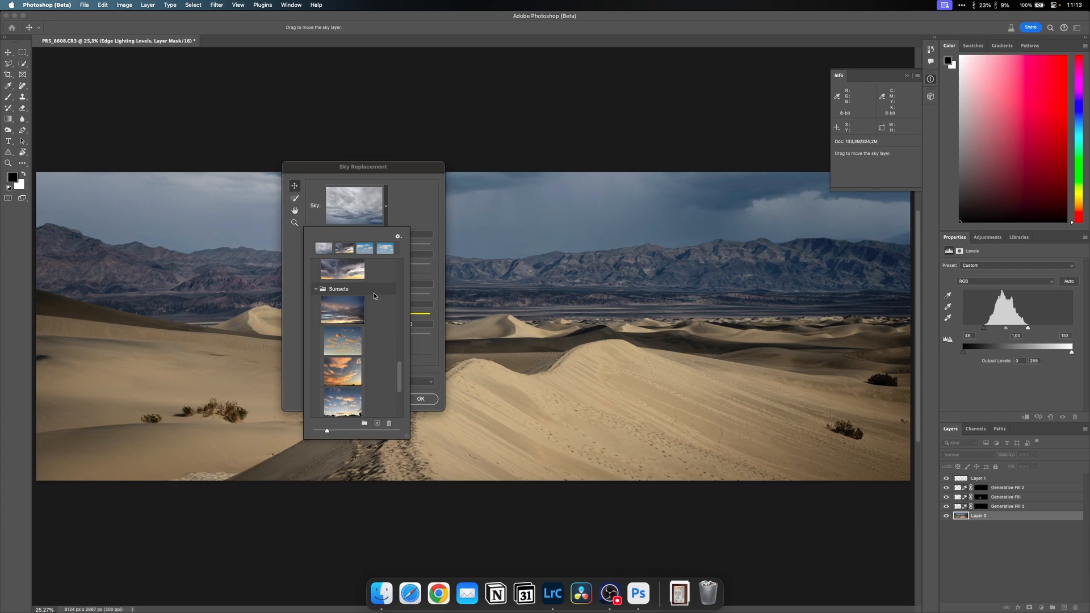
scroll(374, 295, up, 1)
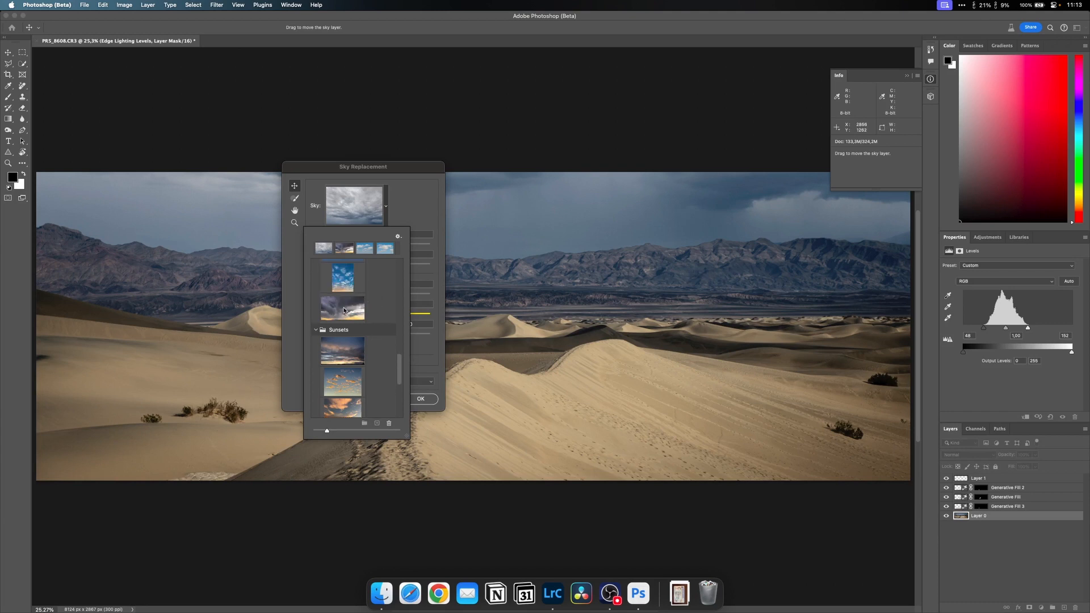
- Try the dark-clouded sky preset with golden sunlight just above the Sunsets group
click(343, 310)
scroll(350, 313, up, 2)
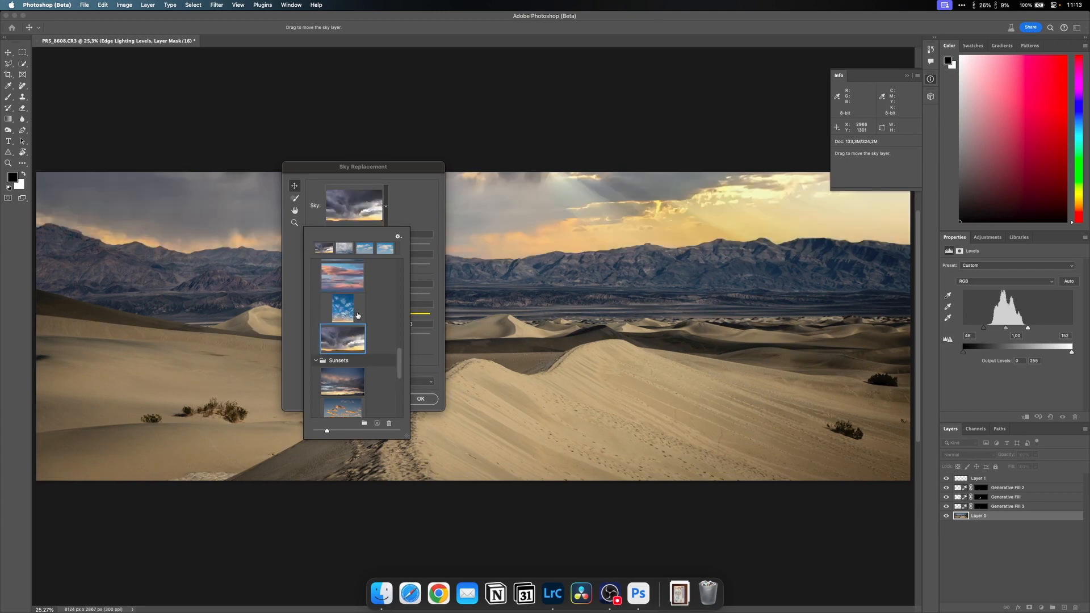
scroll(358, 316, up, 3)
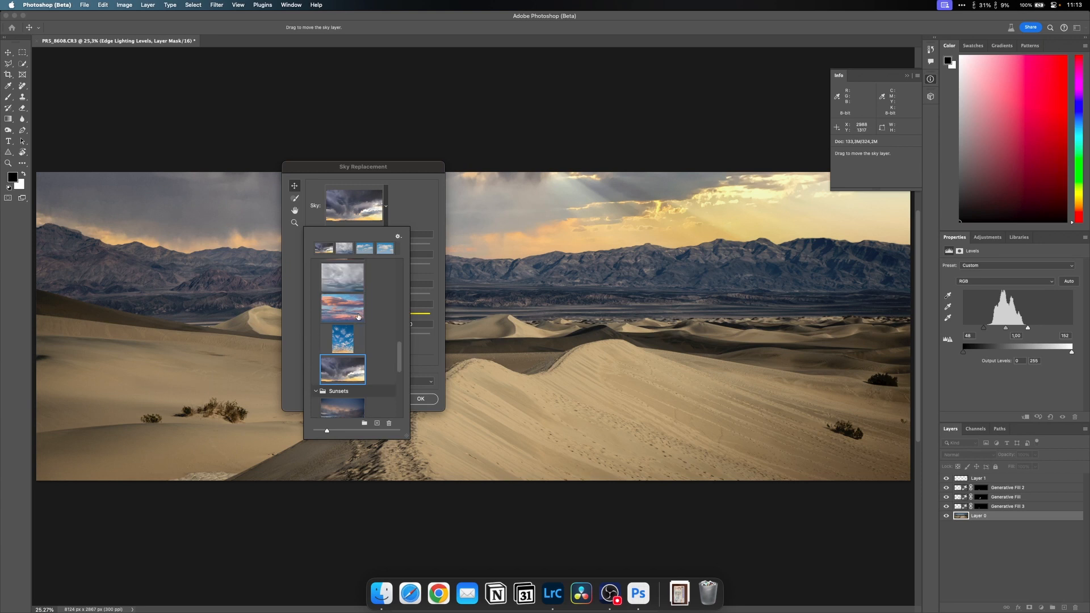
- Replace the sky with the grey overcast preset using Shift Edge 6, Fade Edge 52 and Temperature -3, output to new layers
click(343, 285)
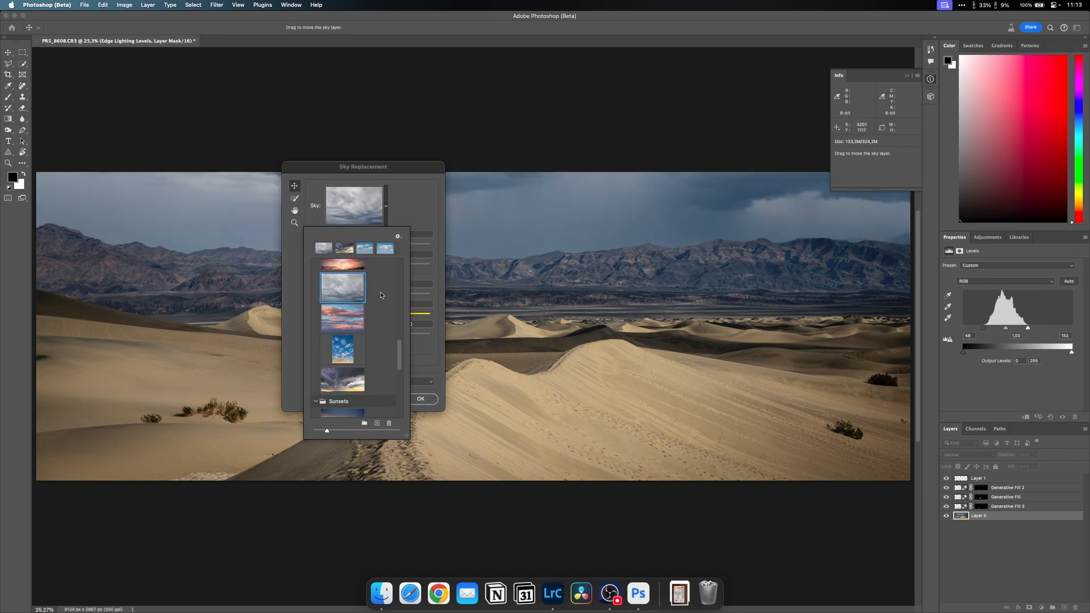
click(424, 211)
drag(416, 167, 317, 234)
scroll(580, 251, up, 15)
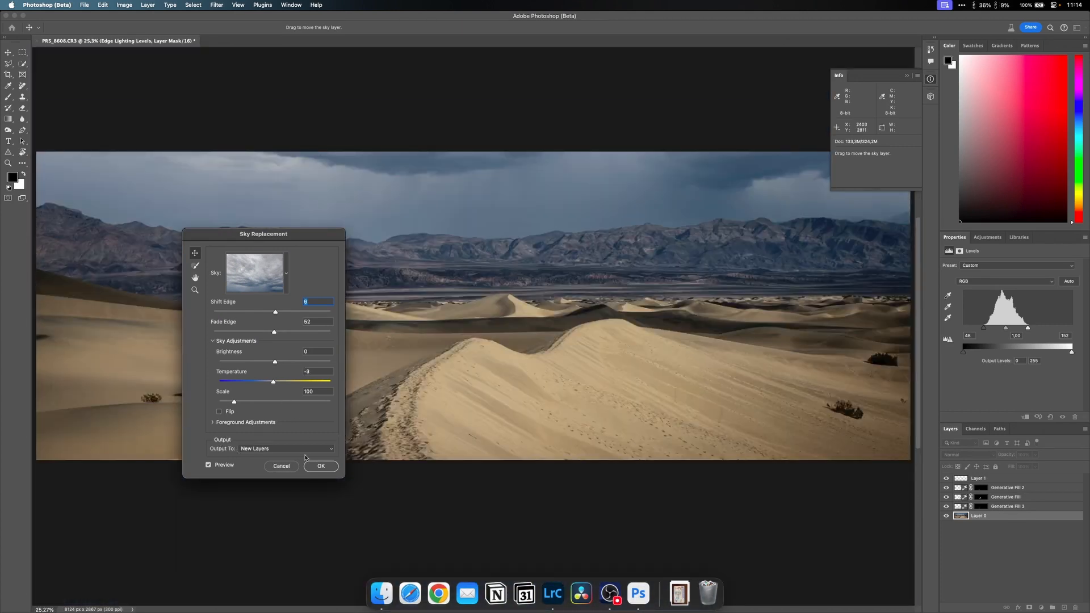
click(309, 461)
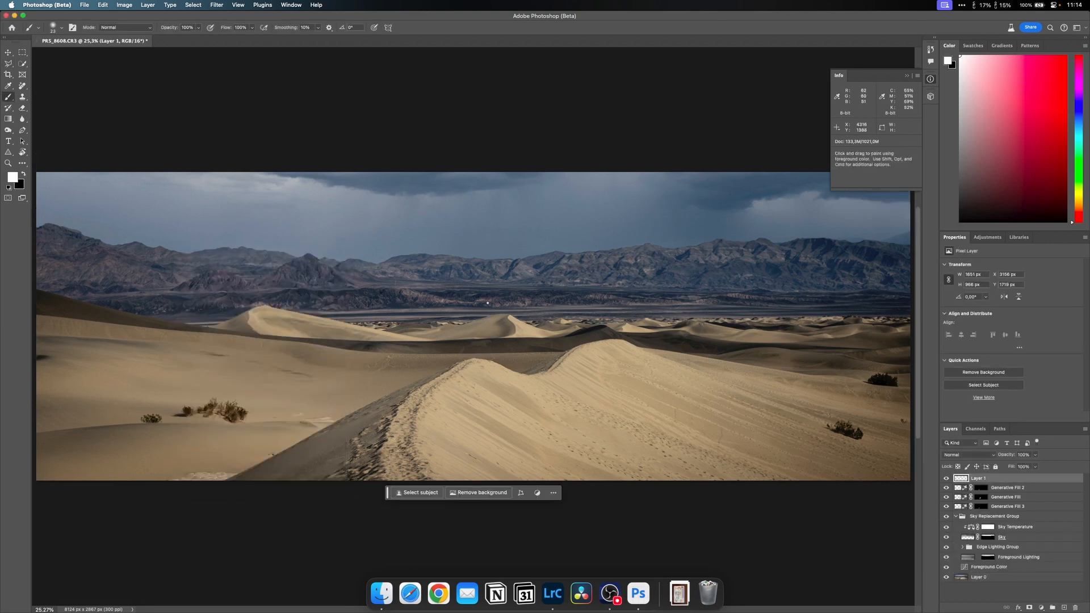
- Examine the transition between the replaced sky and the mountain skyline across the whole panorama at high magnification
scroll(226, 198, up, 10)
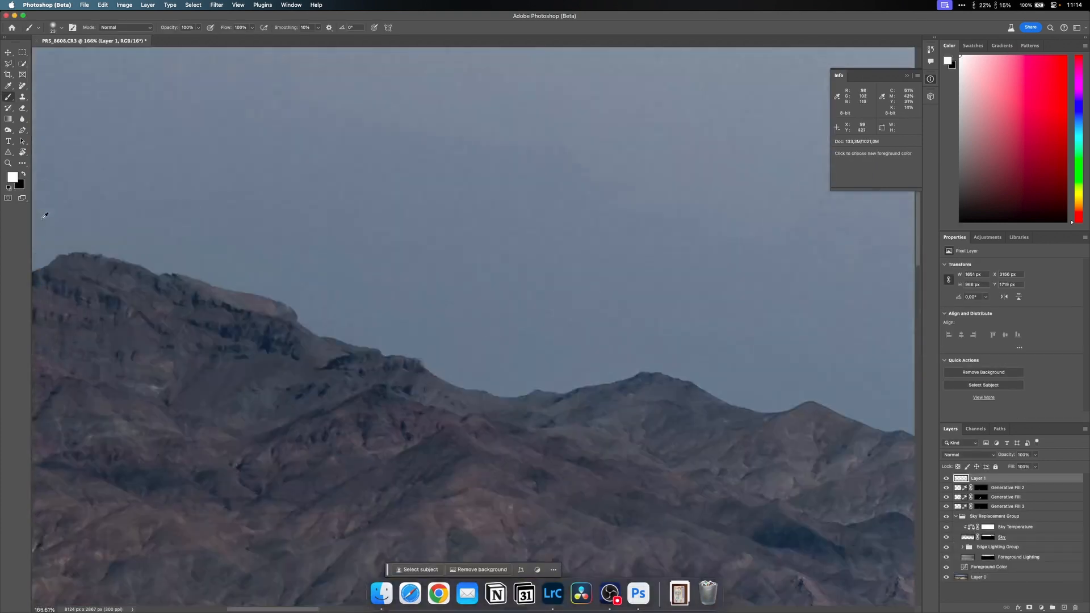
scroll(156, 265, right, 4)
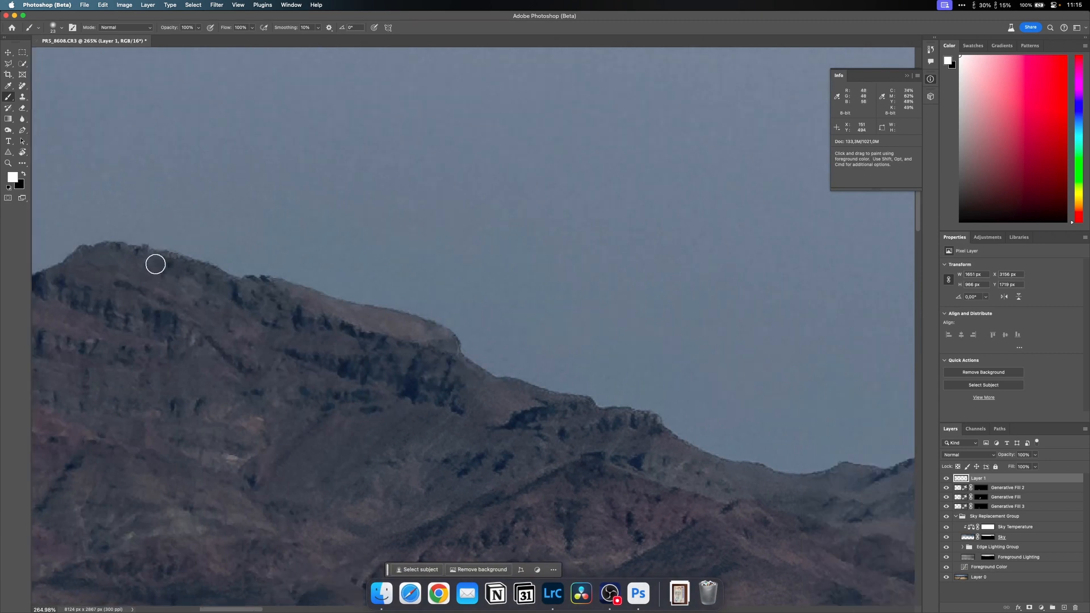
scroll(519, 365, down, 1)
scroll(518, 366, down, 5)
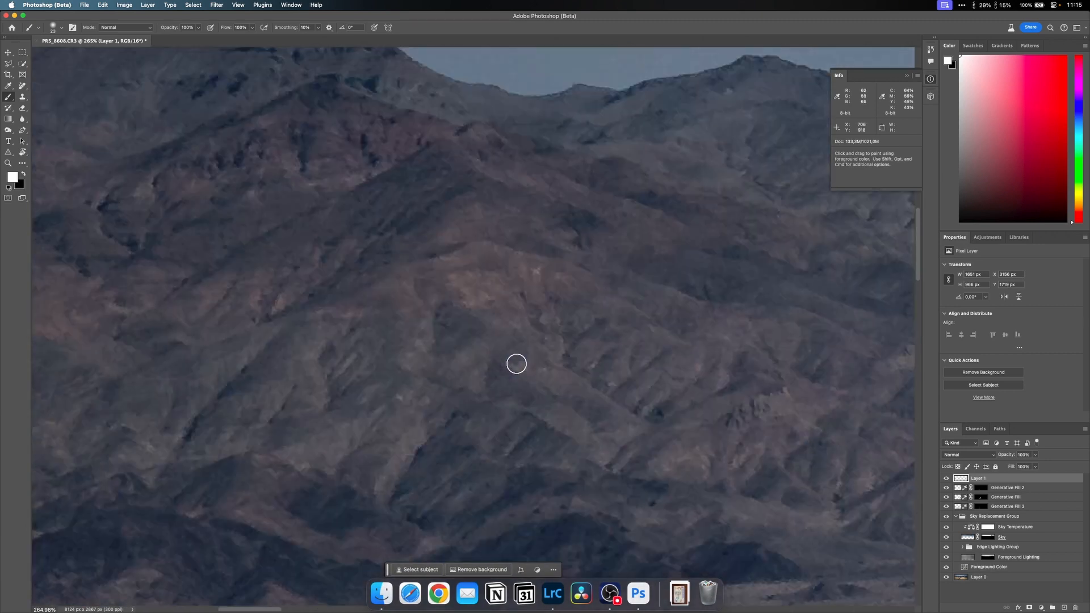
scroll(519, 366, up, 2)
scroll(611, 286, right, 15)
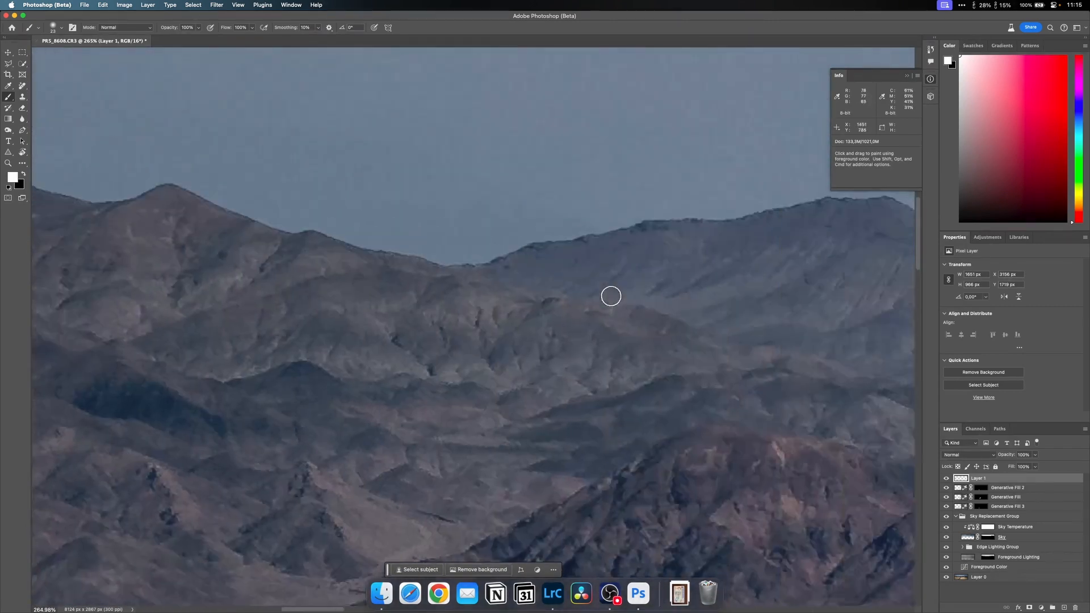
scroll(610, 296, right, 10)
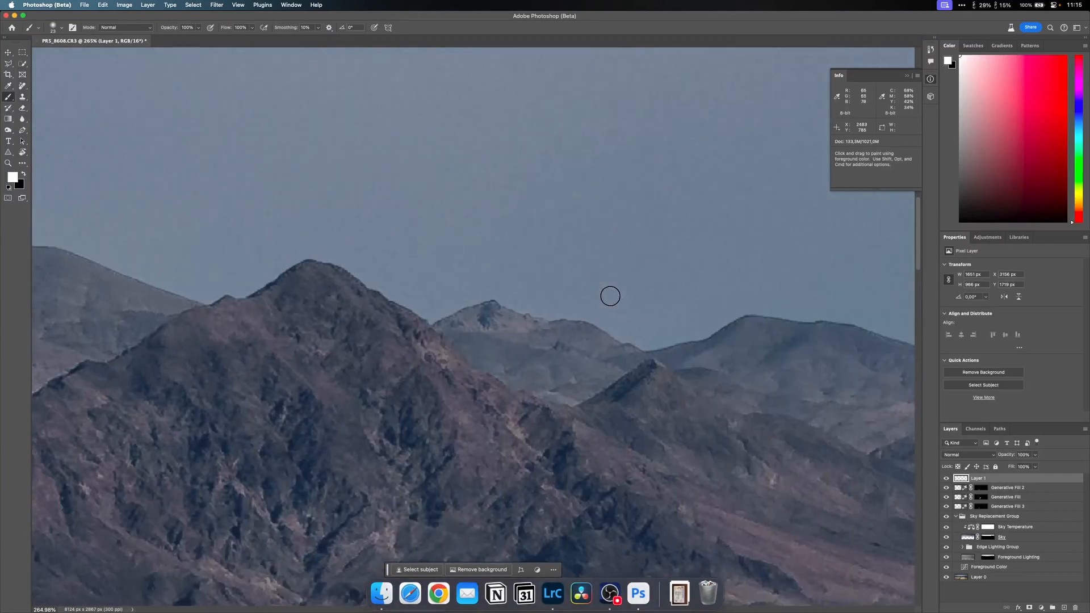
scroll(610, 296, right, 20)
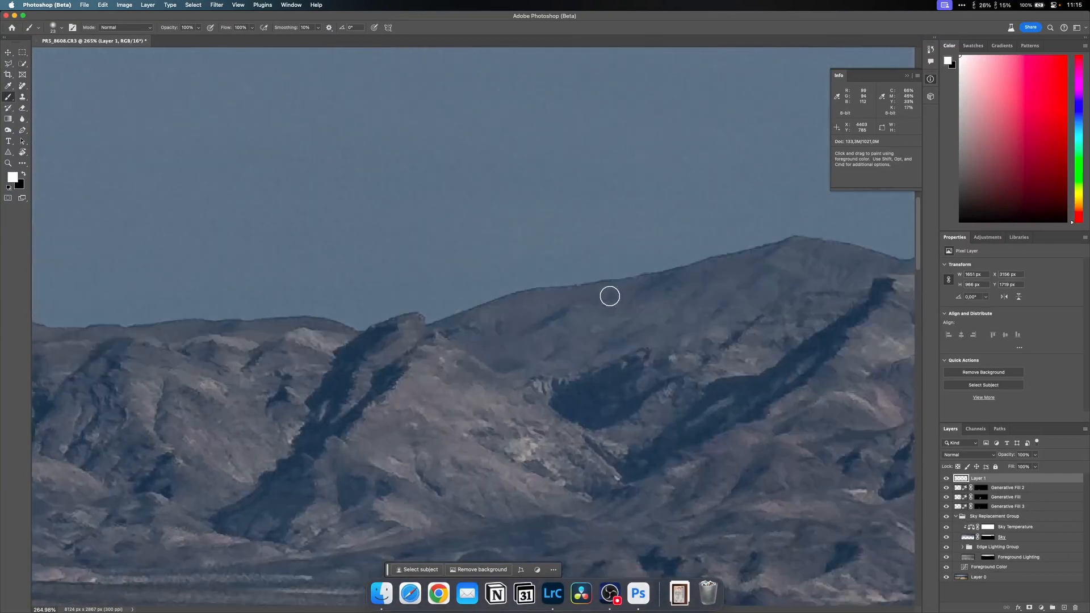
scroll(610, 295, right, 9)
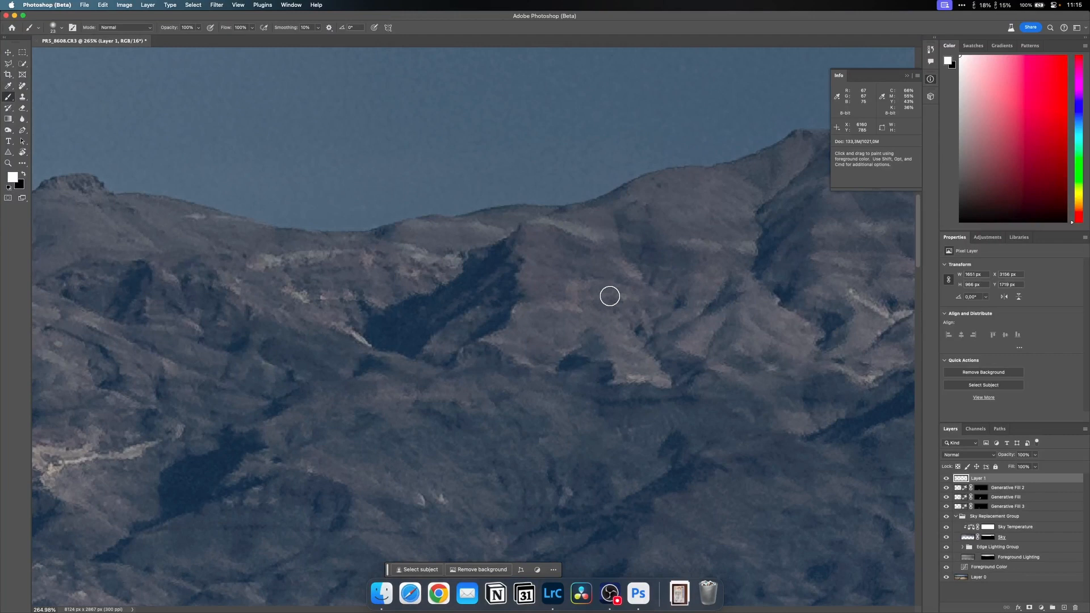
scroll(610, 296, right, 7)
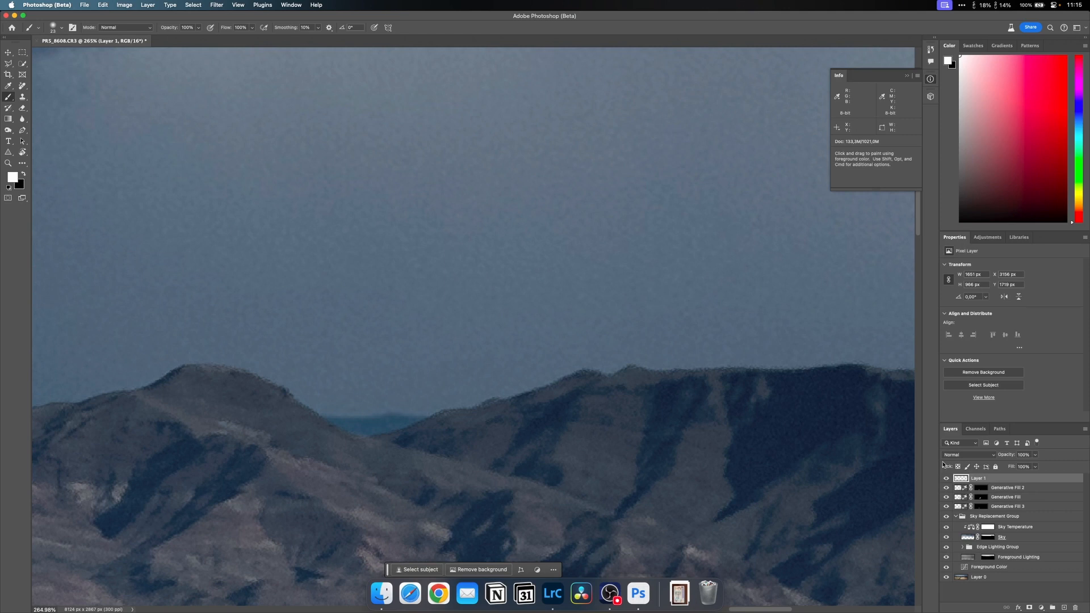
- Remove the leftover blue patch in the dip of the mountain skyline with the Remove tool on Layer 1
click(22, 86)
mouse_move(325, 414)
mouse_down()
mouse_move(382, 426)
mouse_move(421, 404)
mouse_up()
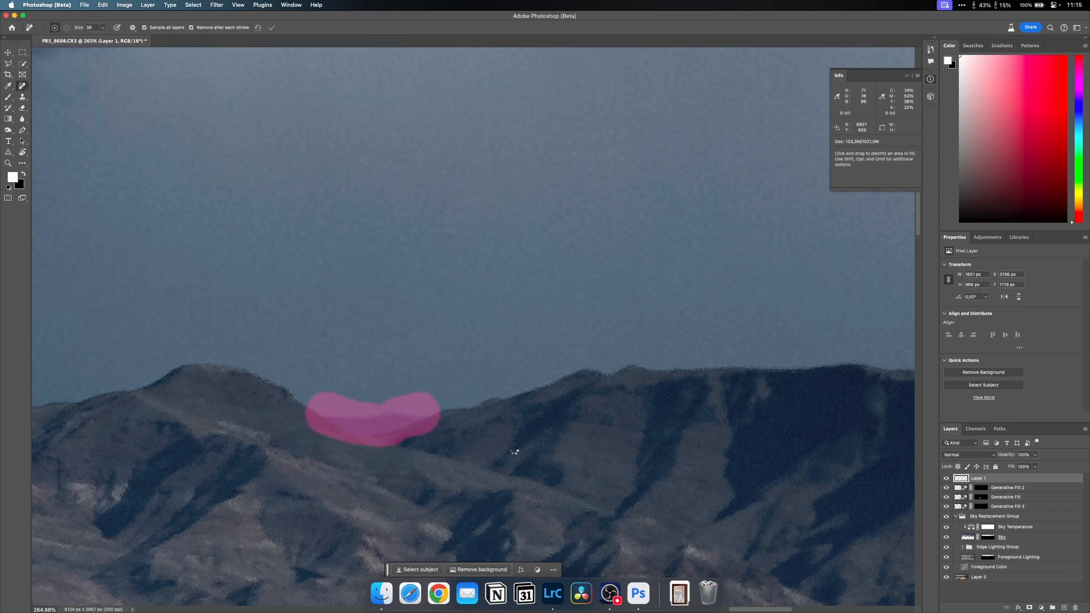
drag(335, 414, 369, 420)
scroll(467, 387, right, 10)
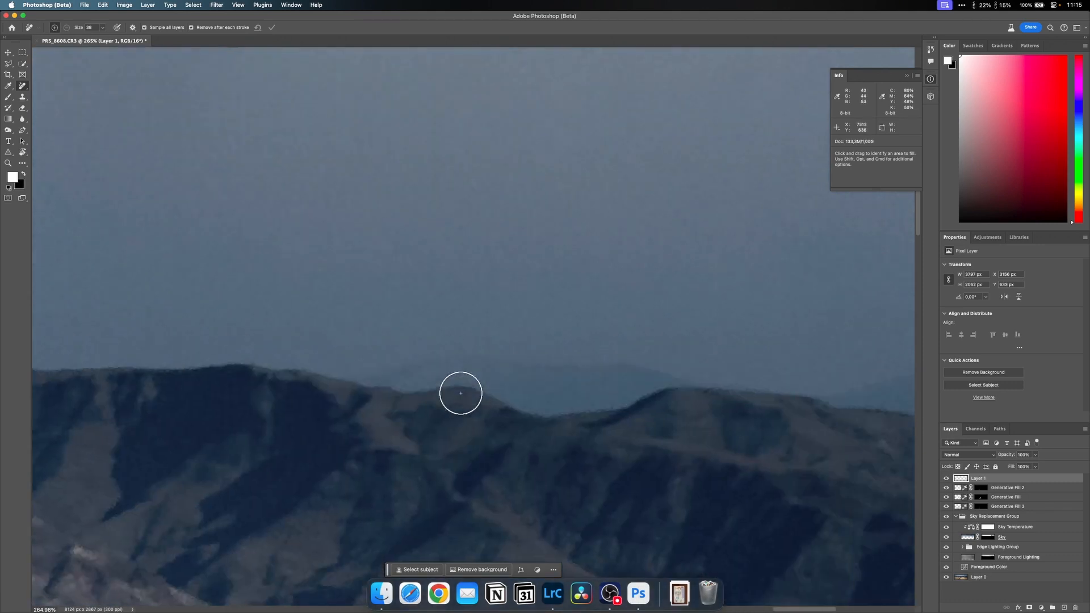
- Save the edited panorama with its sky replacement and retouching layers, and switch to Lightroom Classic
key(super+0)
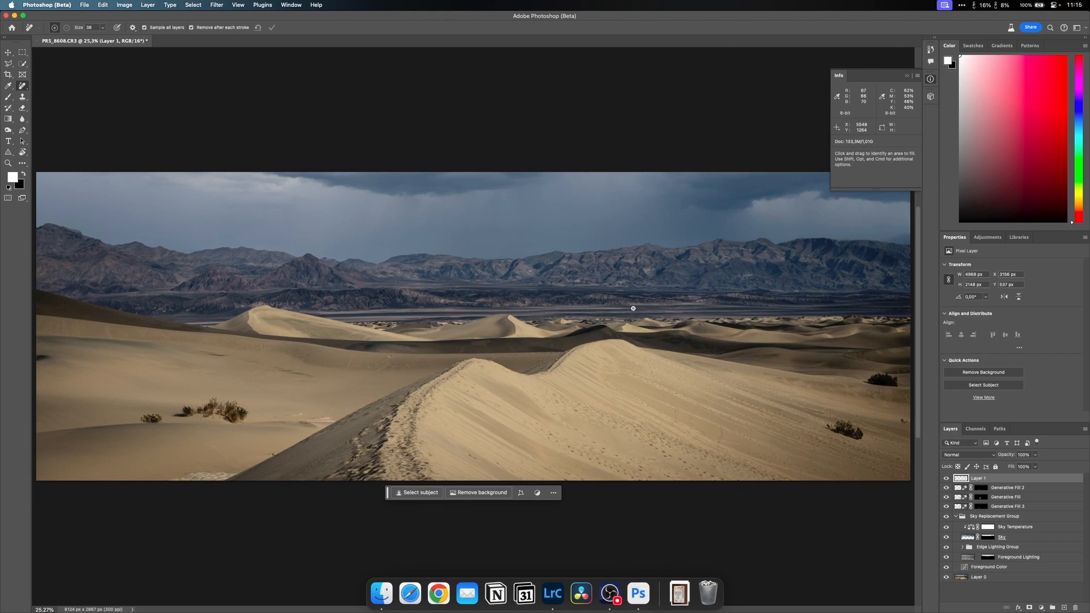
key(super+s)
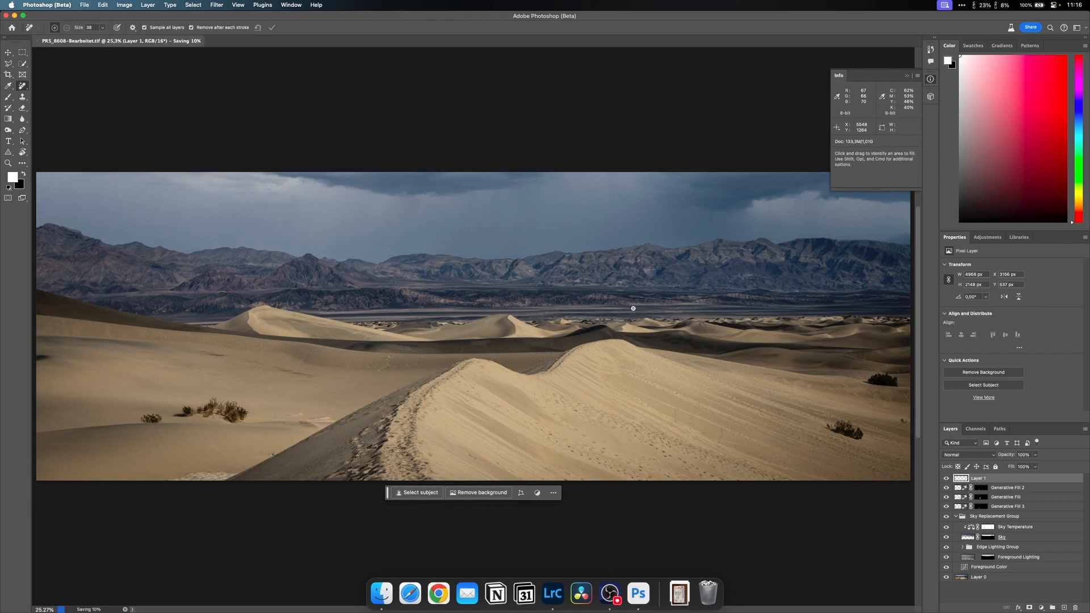
click(552, 594)
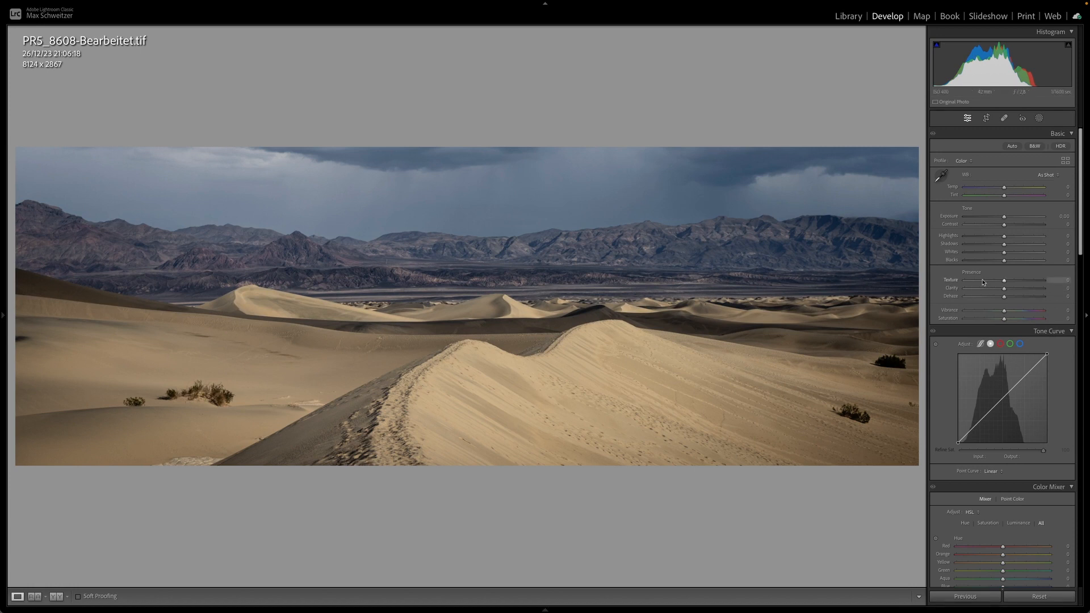
- Apply the Medium Contrast point curve to the panorama and raise Highlights to +13
click(991, 471)
click(999, 481)
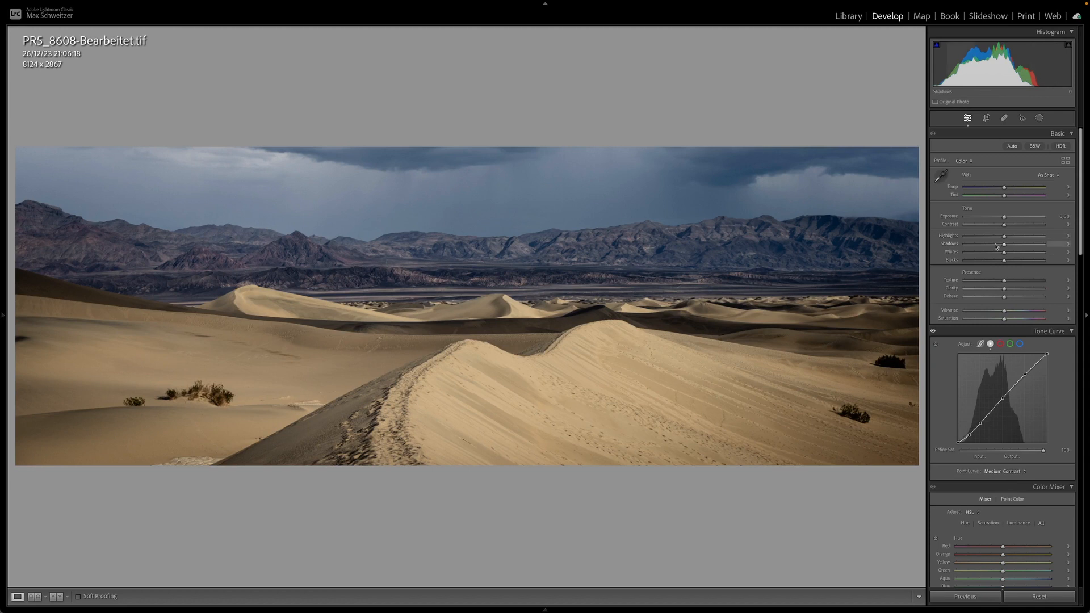
drag(1008, 241, 1011, 240)
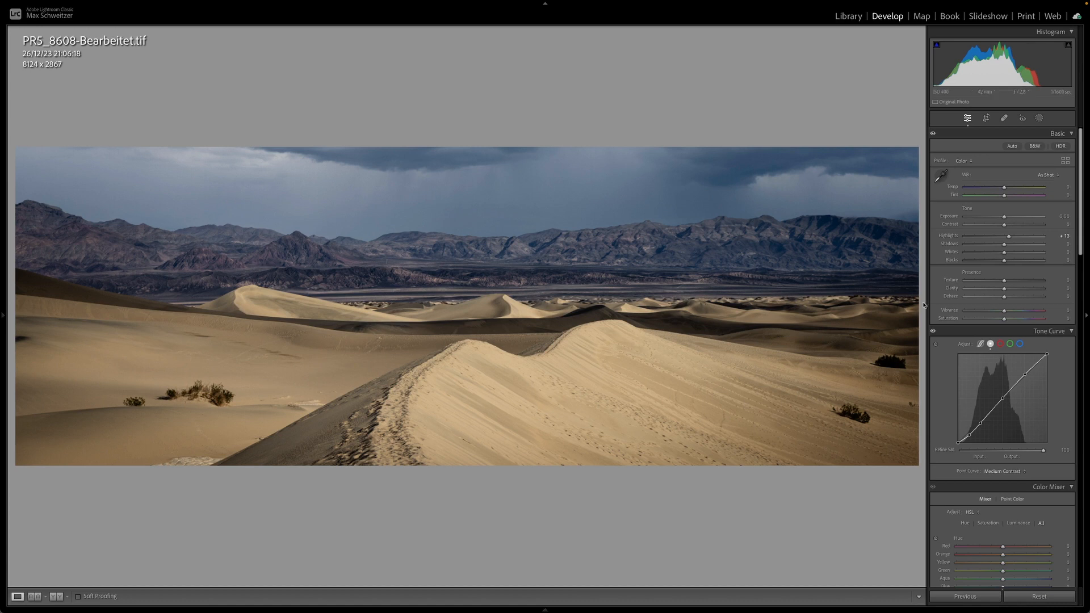
- Add film grain with Amount 17 and inspect it at high magnification over the sky and mountains
scroll(994, 496, down, 20)
scroll(994, 496, down, 1)
drag(965, 535, 978, 535)
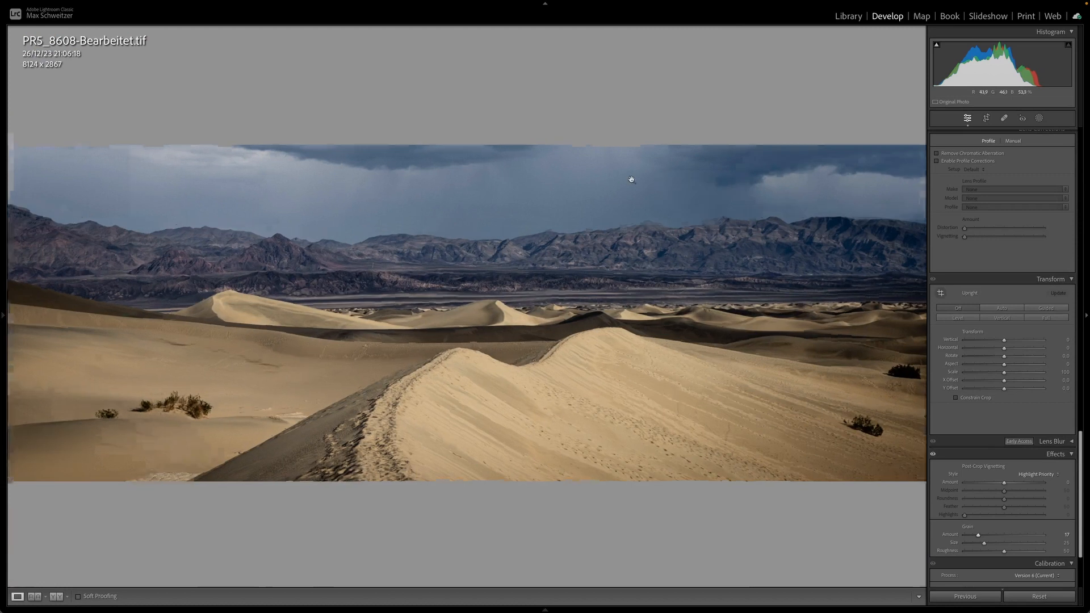
click(647, 193)
drag(716, 285, 442, 223)
drag(627, 225, 482, 211)
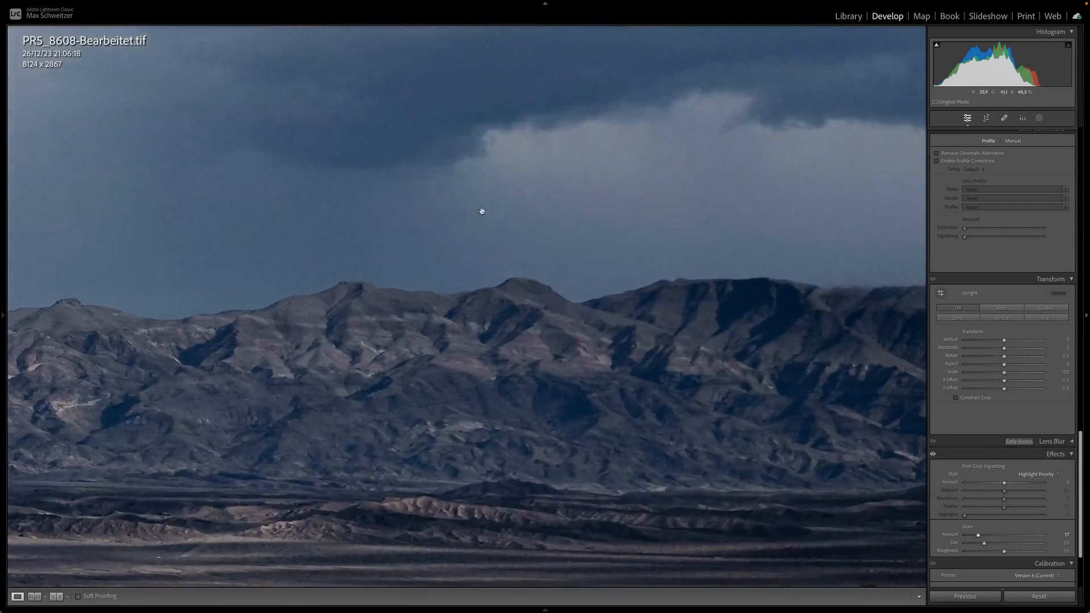
click(519, 216)
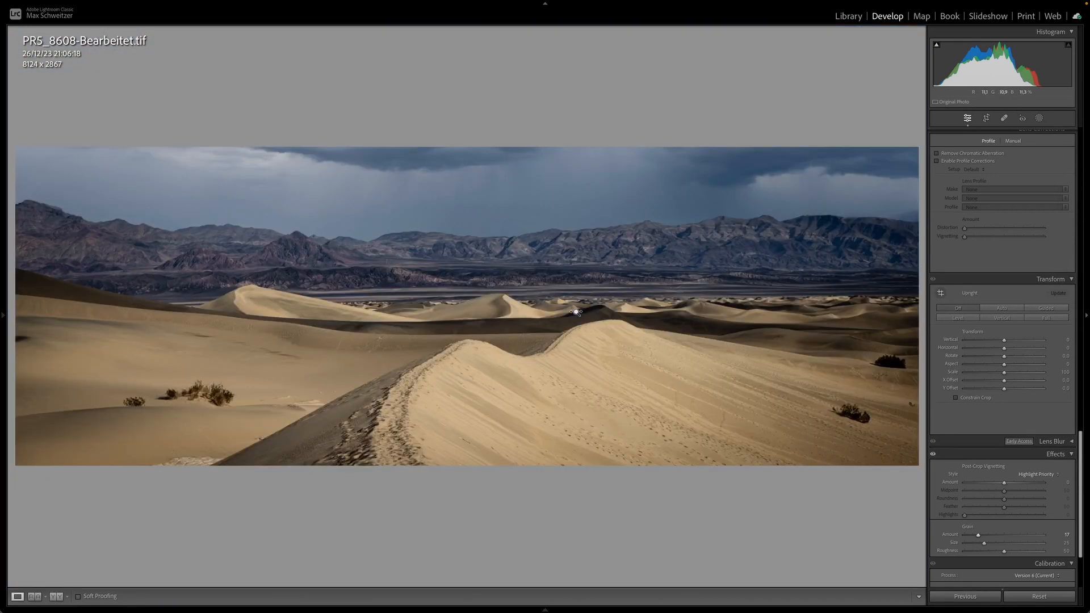
- Darken the left side of the panorama with a diagonal linear gradient mask at Exposure -0.41
key(m)
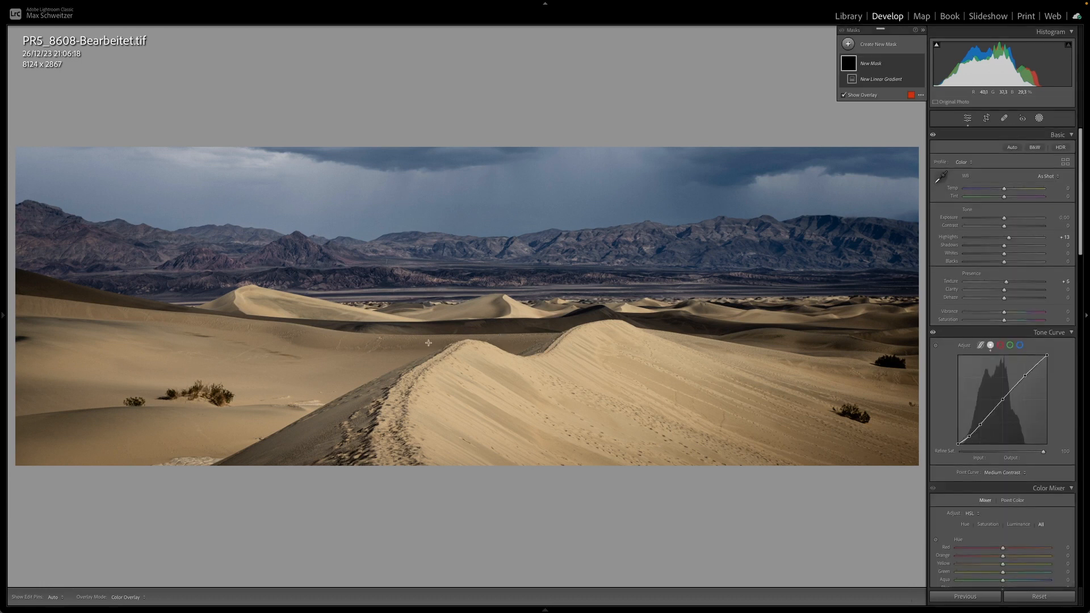
drag(367, 363, 465, 486)
drag(415, 421, 341, 404)
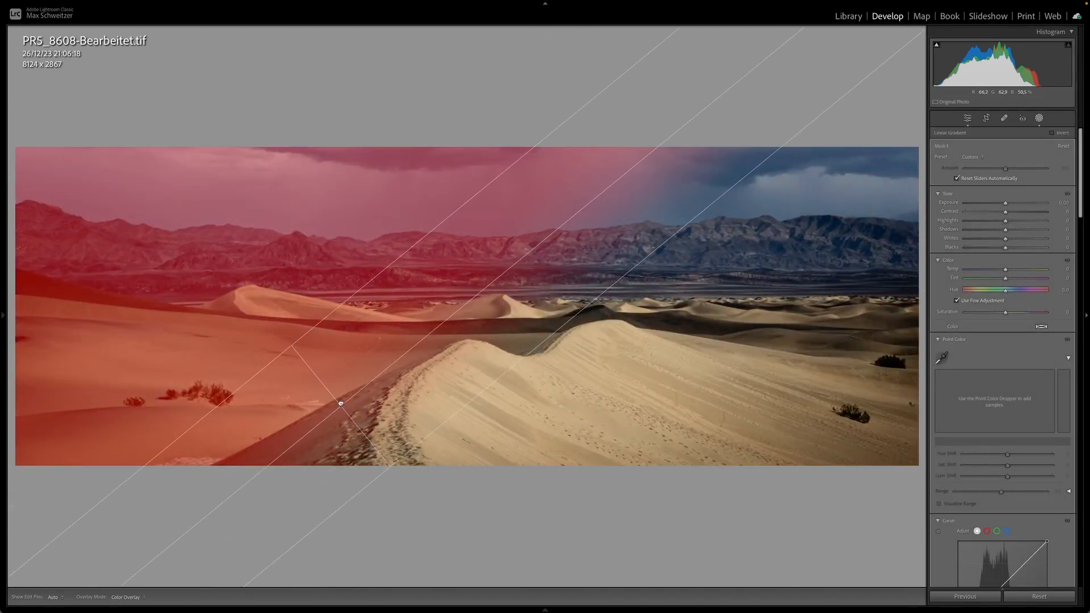
drag(1006, 203, 1003, 203)
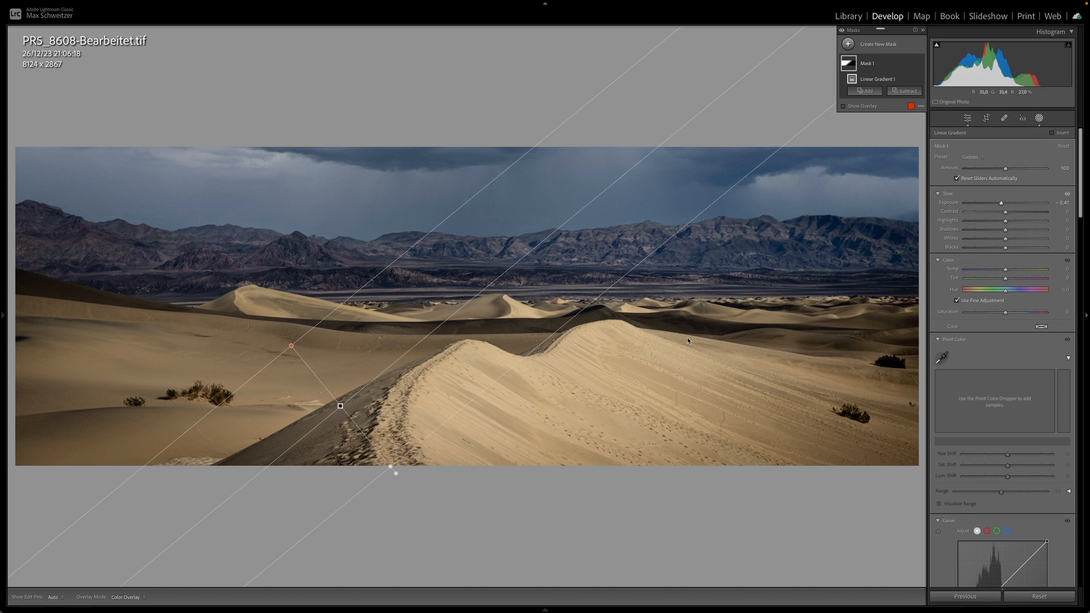
key(shift+w)
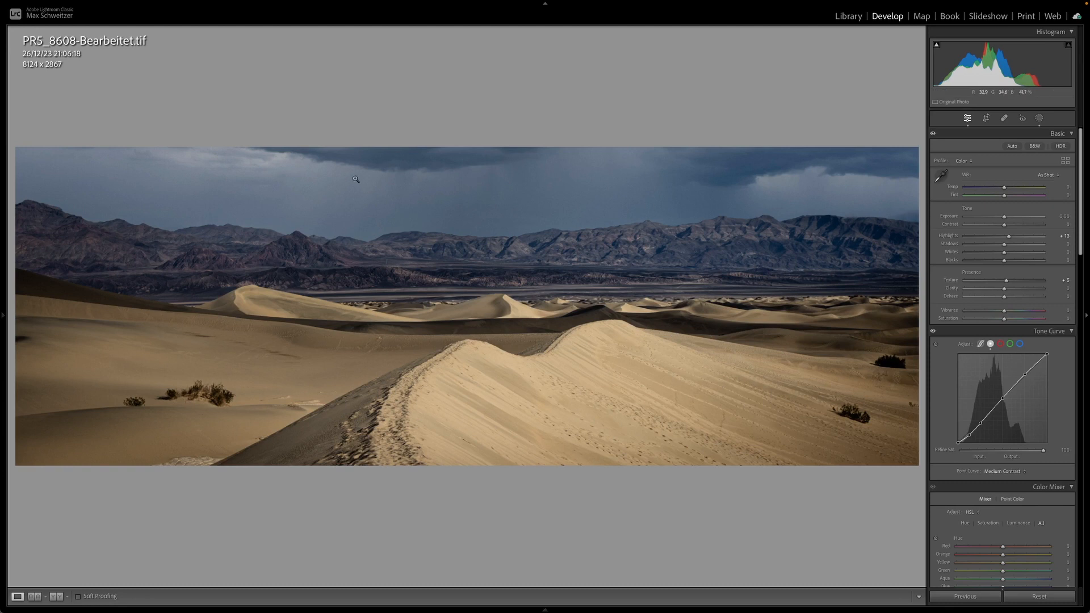
- Lower the overall Exposure to -0.20 and preview the finished panorama in full screen
scroll(969, 349, down, 1)
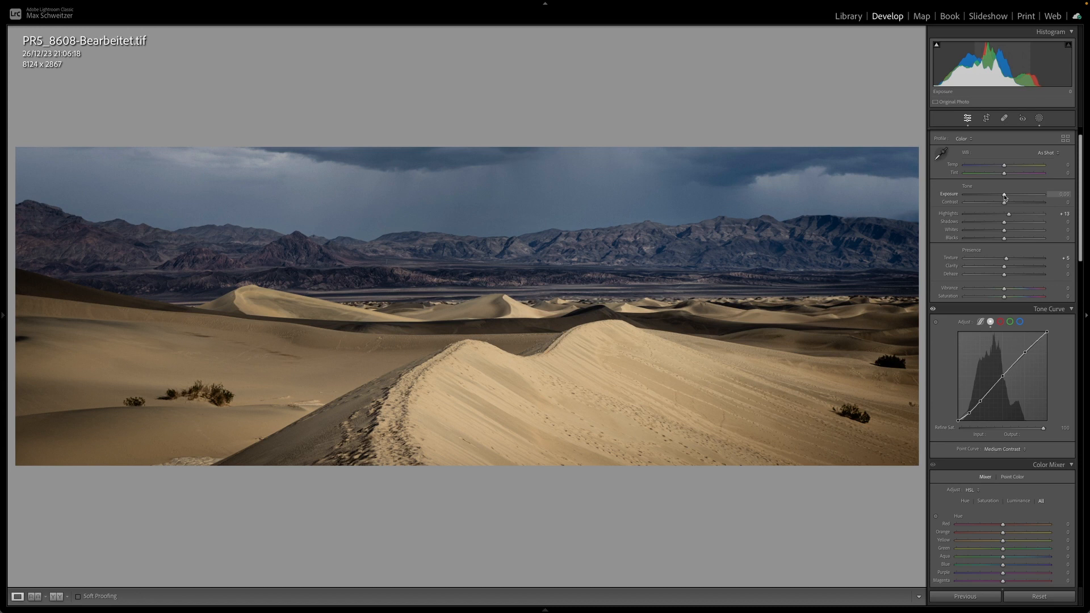
drag(1004, 197, 1002, 198)
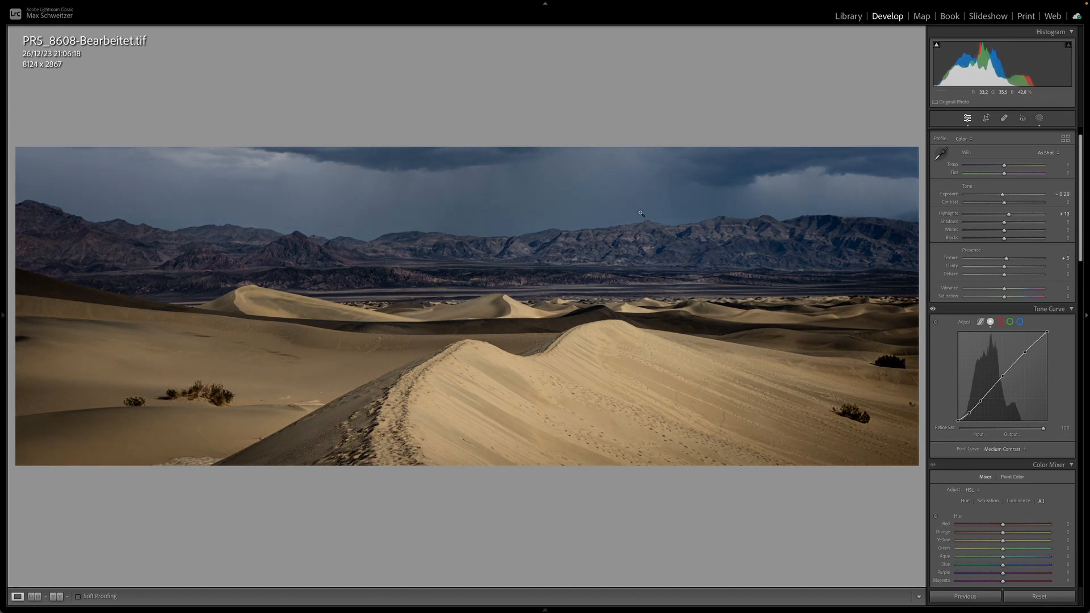
key(f)
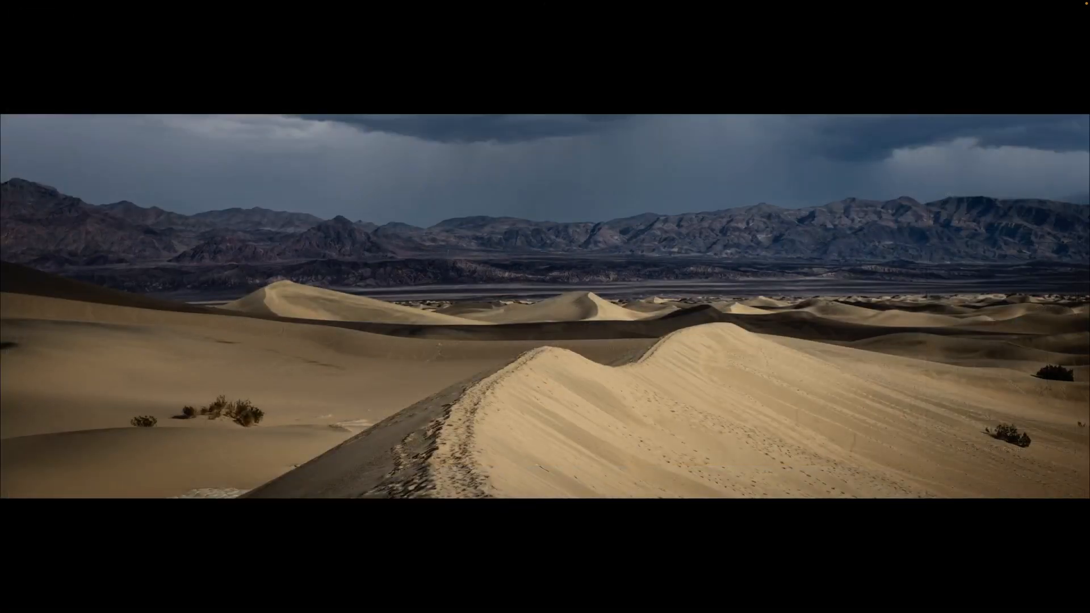